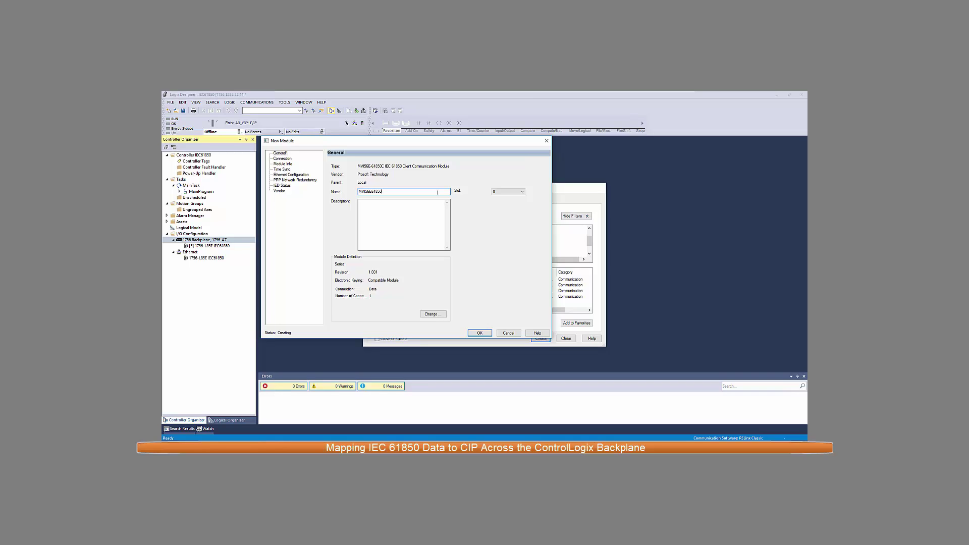
- Assign the new MVI56E-61850C module to slot 3, create it, and close the module type catalog
click(523, 194)
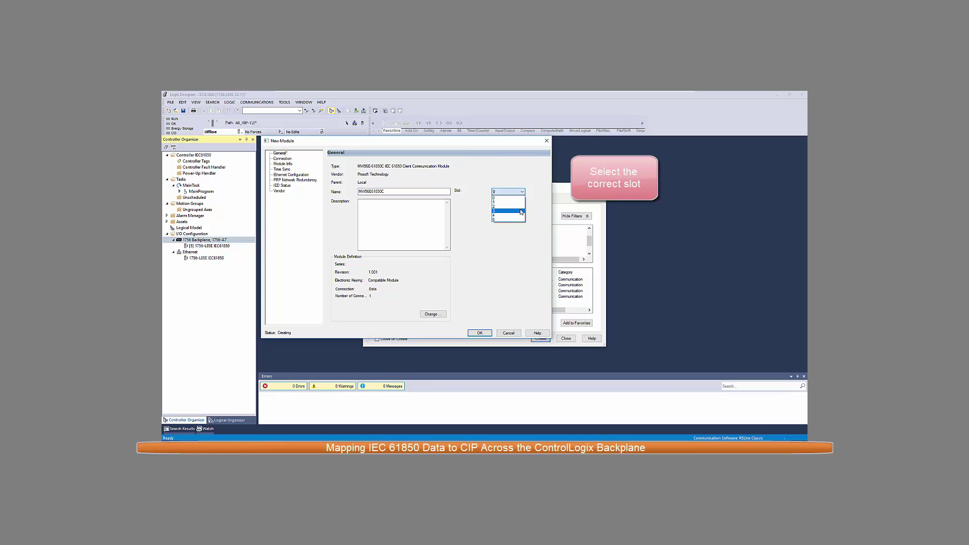
click(521, 212)
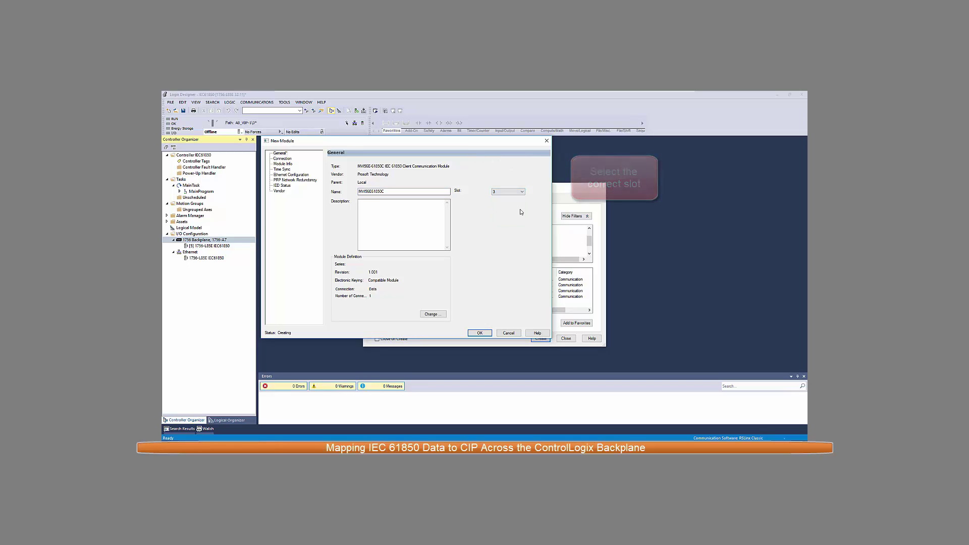
click(486, 334)
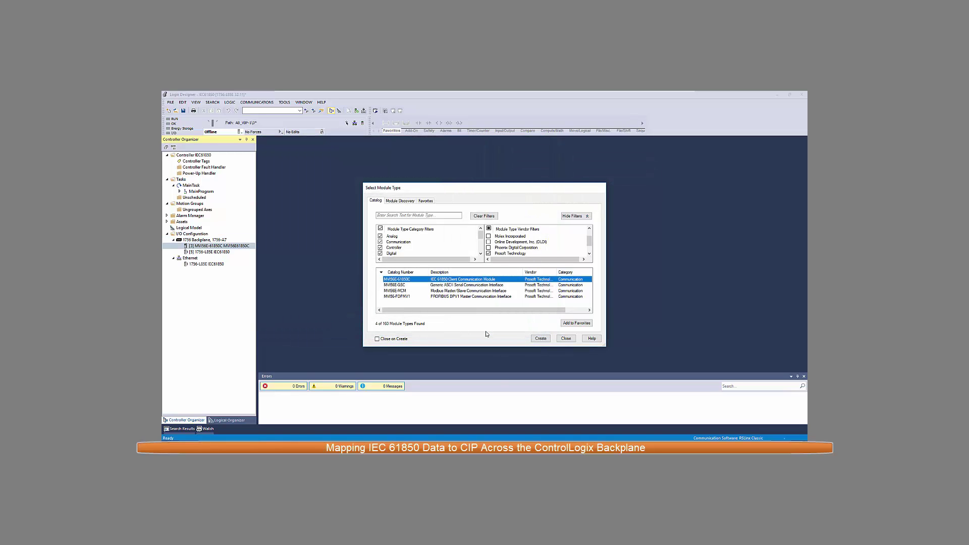
click(572, 339)
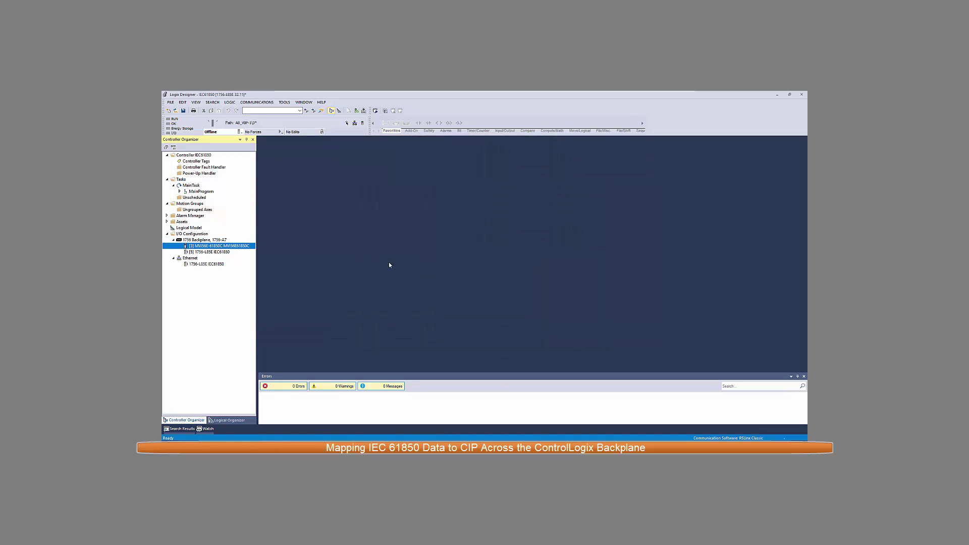
- Launch the ProSoft Configuration Manager from the module definition of the MVI56E-61850C in slot 3
double_click(230, 247)
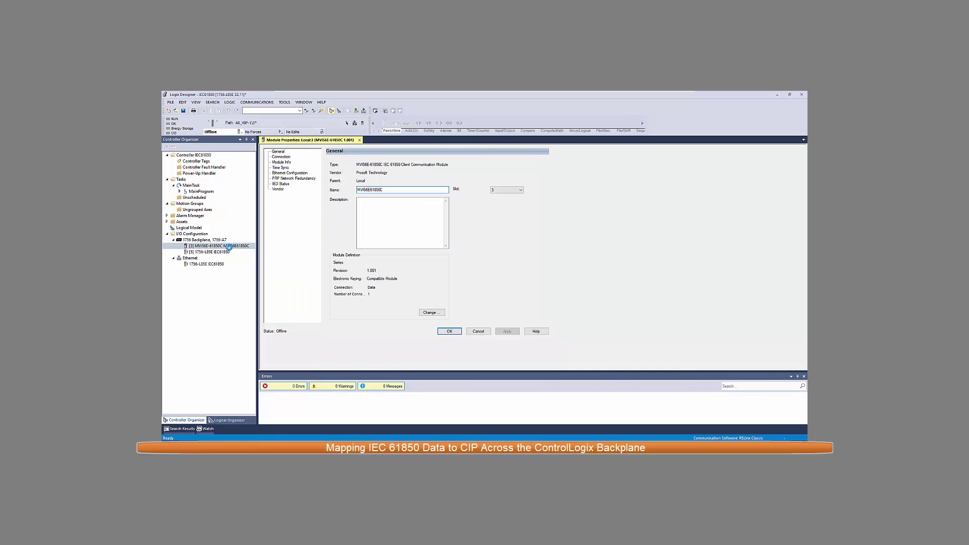
click(427, 313)
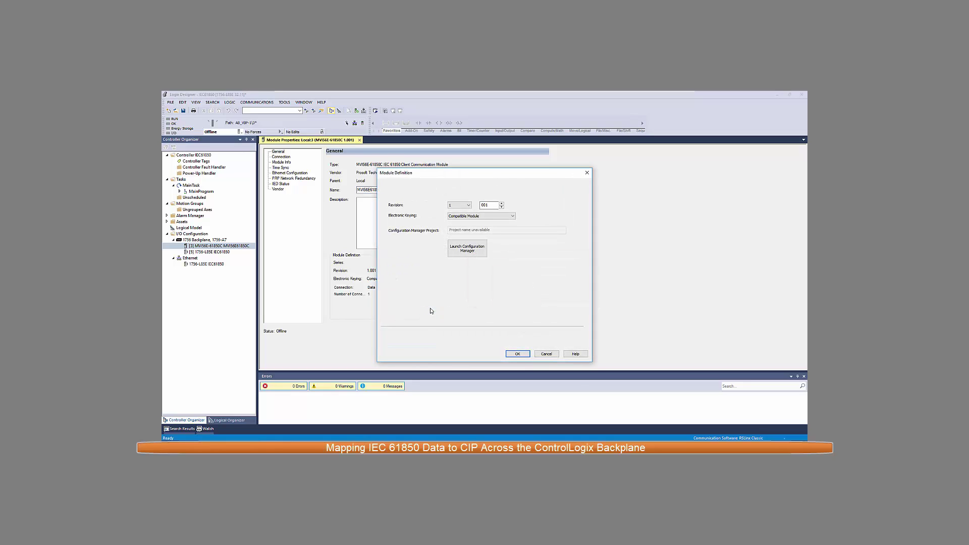
click(471, 252)
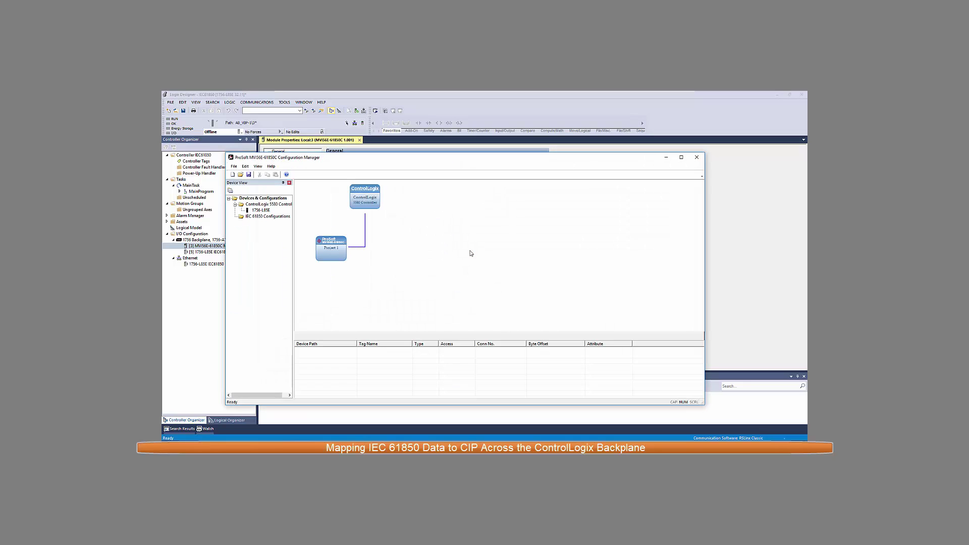
- Add an IED to the IEC 61850 configurations from the file (RA-LIB) SEL700G.CID
right_click(277, 217)
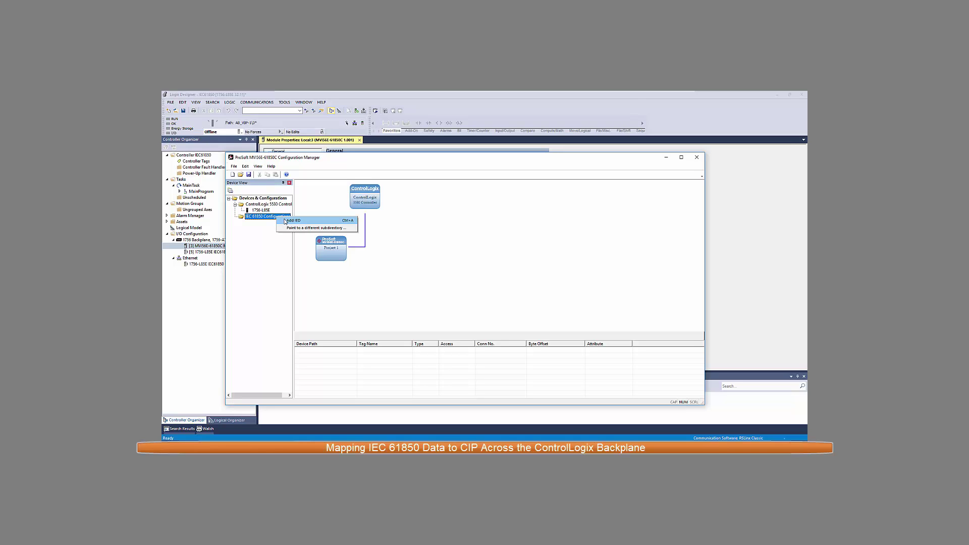
click(285, 222)
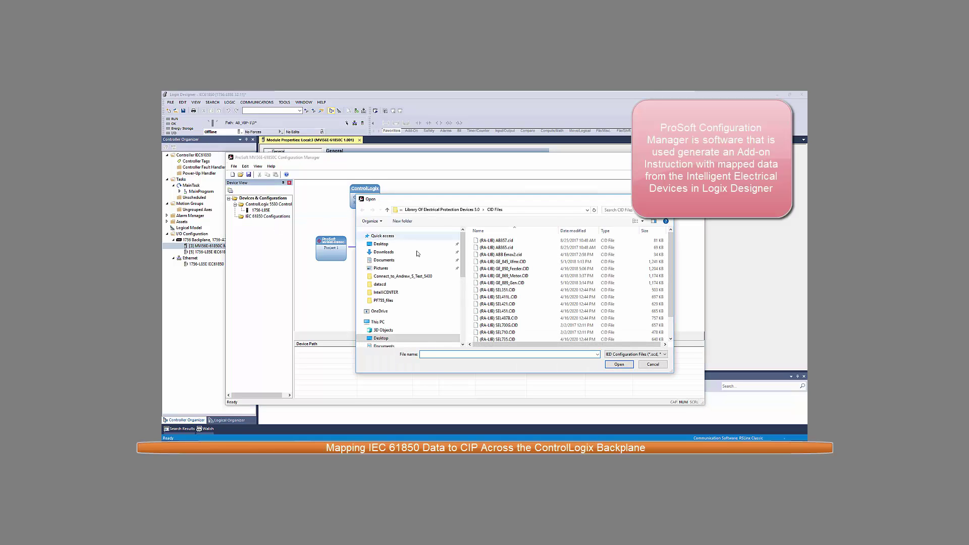
click(514, 326)
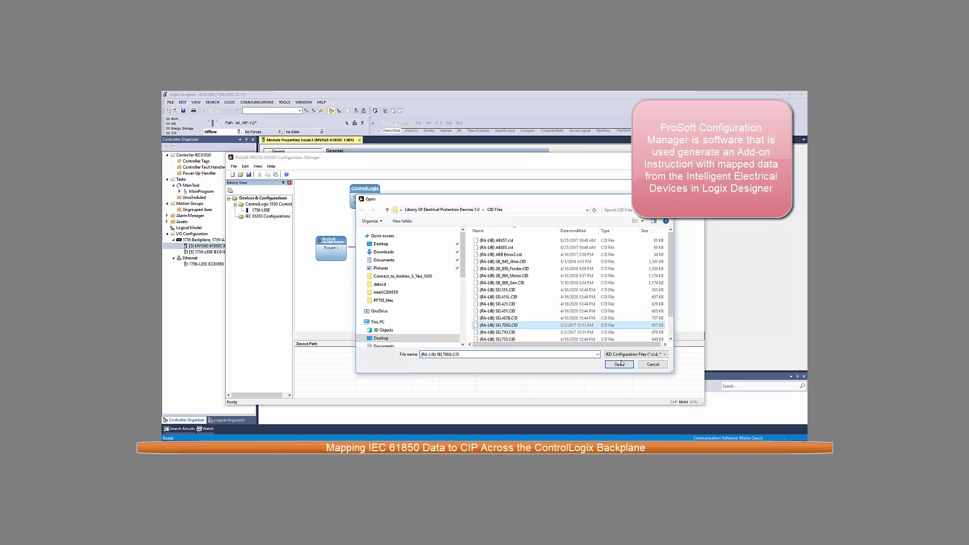
click(619, 364)
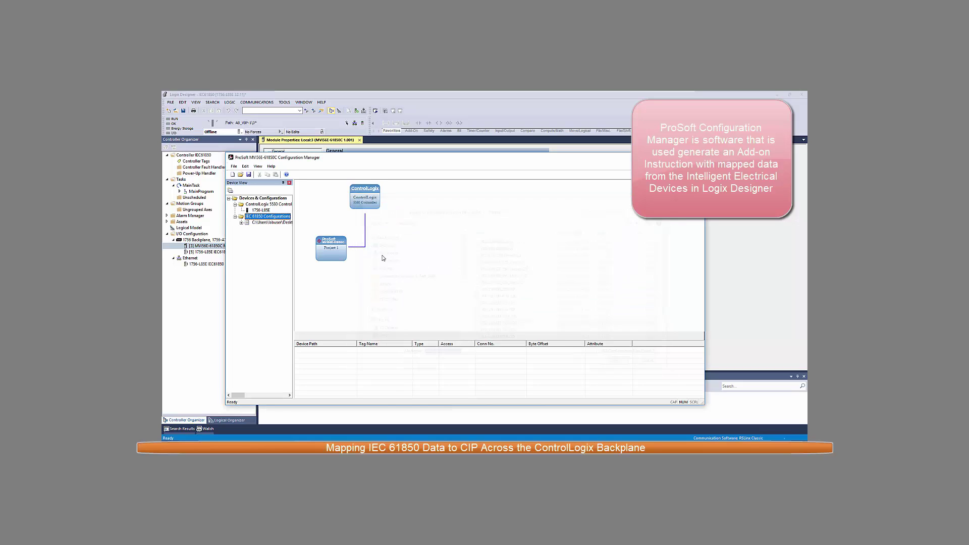
- Add a second IED to the IEC 61850 configurations from the file (RA-LIB) SEL751.CID
right_click(255, 217)
click(285, 222)
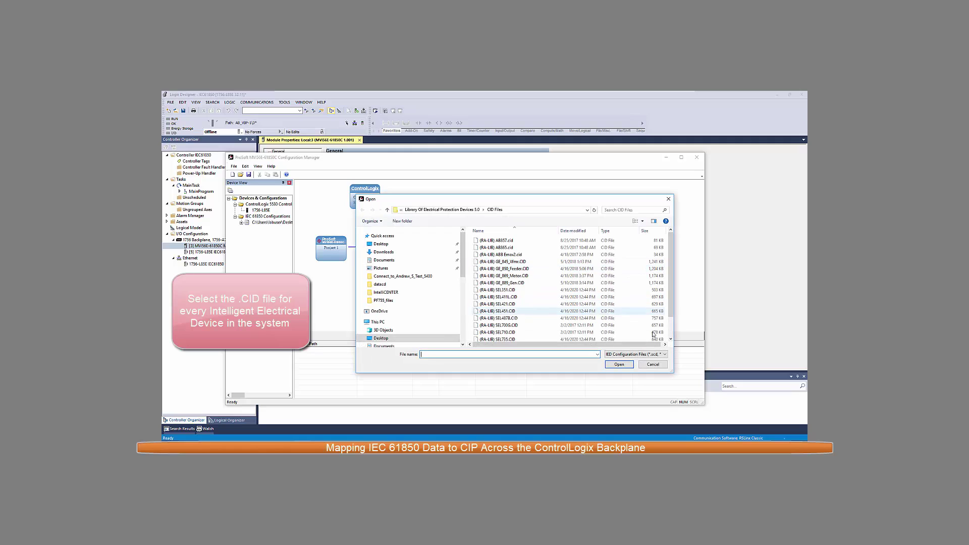
click(670, 339)
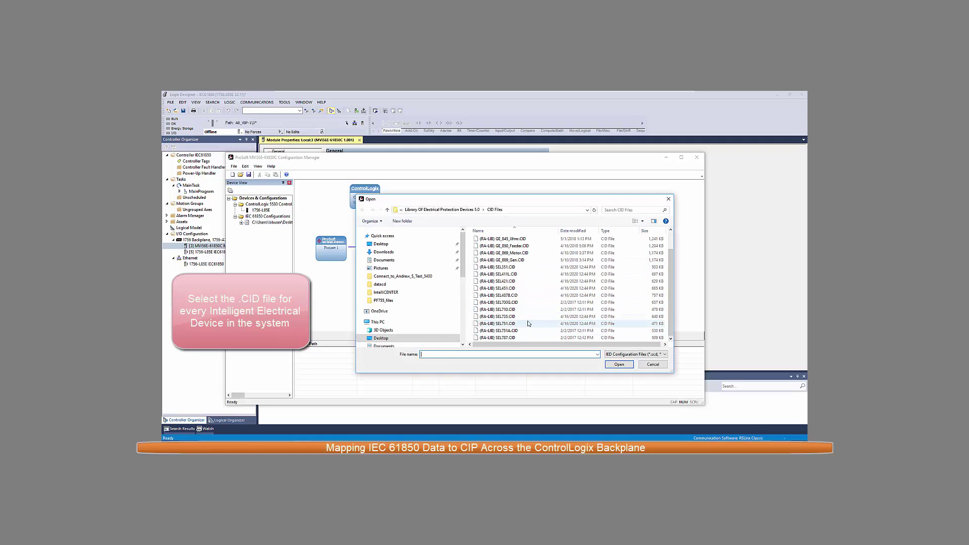
click(497, 324)
click(619, 364)
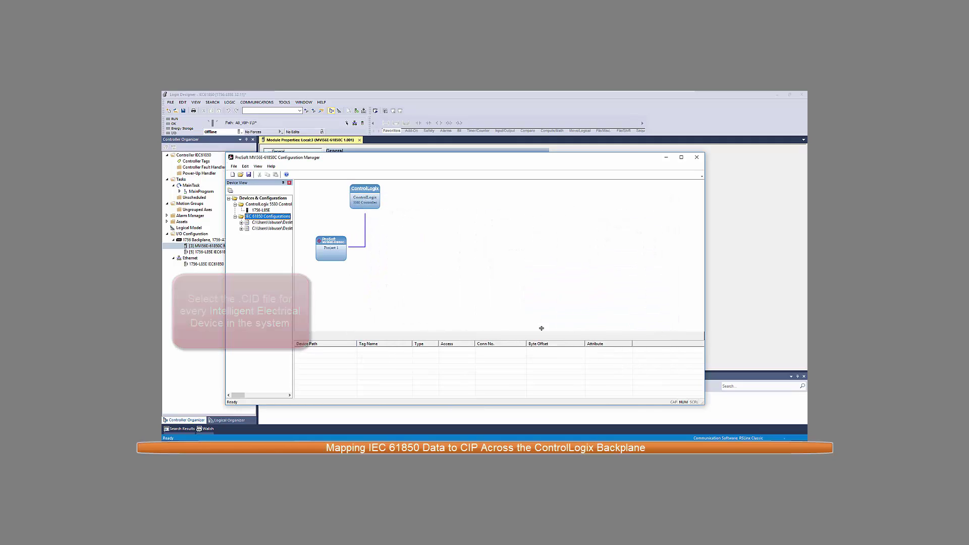
- Add a third IED to the IEC 61850 configurations from the file (RA-LIB) SEL787.CID
right_click(269, 216)
click(284, 218)
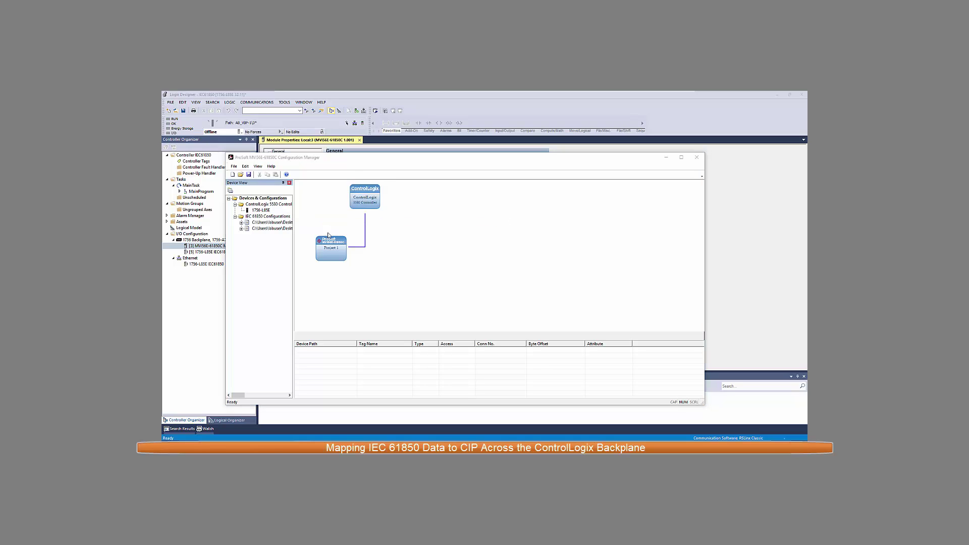
drag(668, 302, 671, 316)
scroll(670, 316, down, 1)
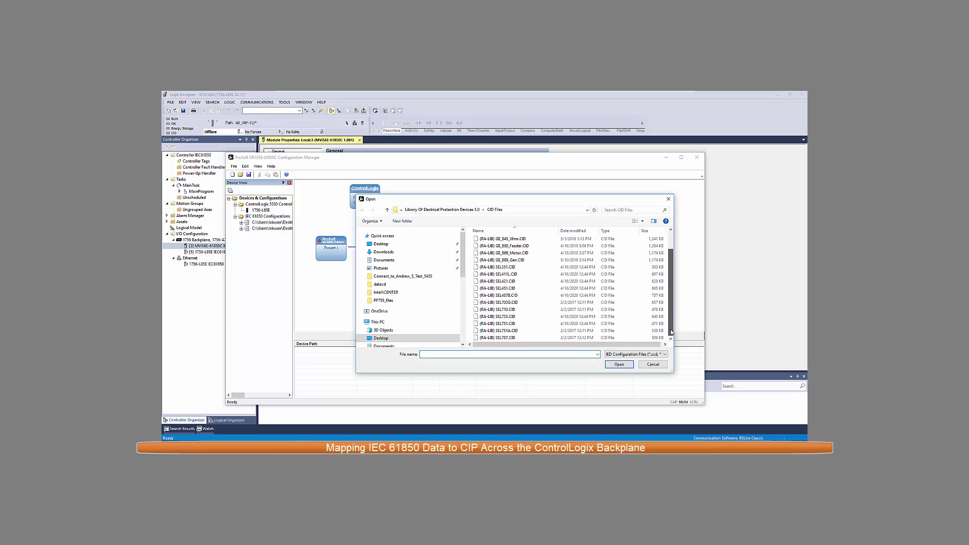
click(511, 337)
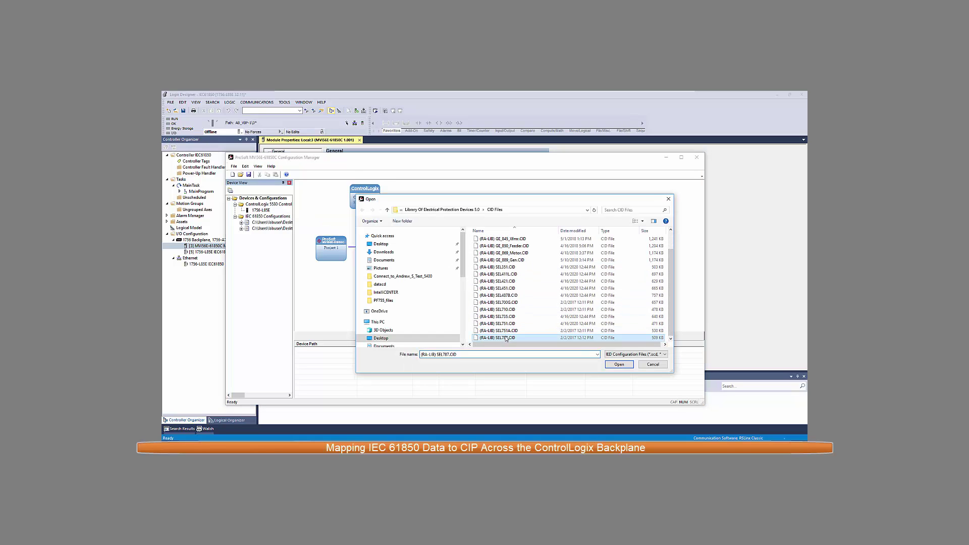
click(619, 364)
- Place the PlantPAx700G, PAx751 and PlantPAx787 IEDs from the configuration tree into the network workspace
click(242, 223)
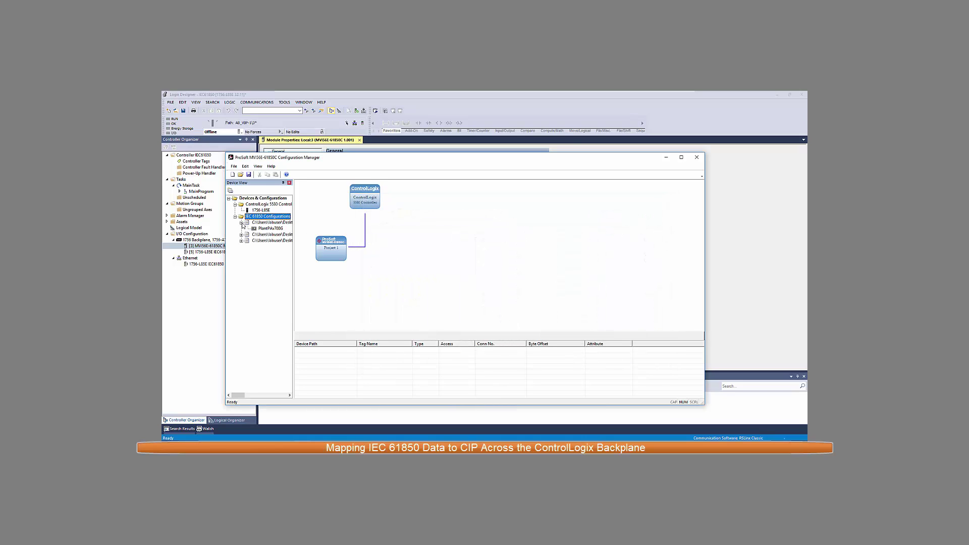
drag(254, 229, 366, 273)
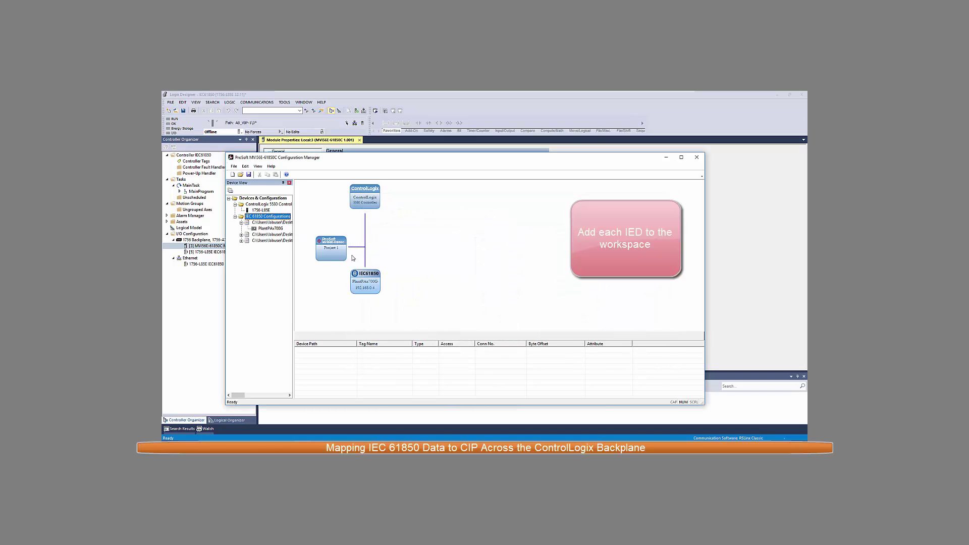
click(242, 234)
drag(260, 243, 417, 287)
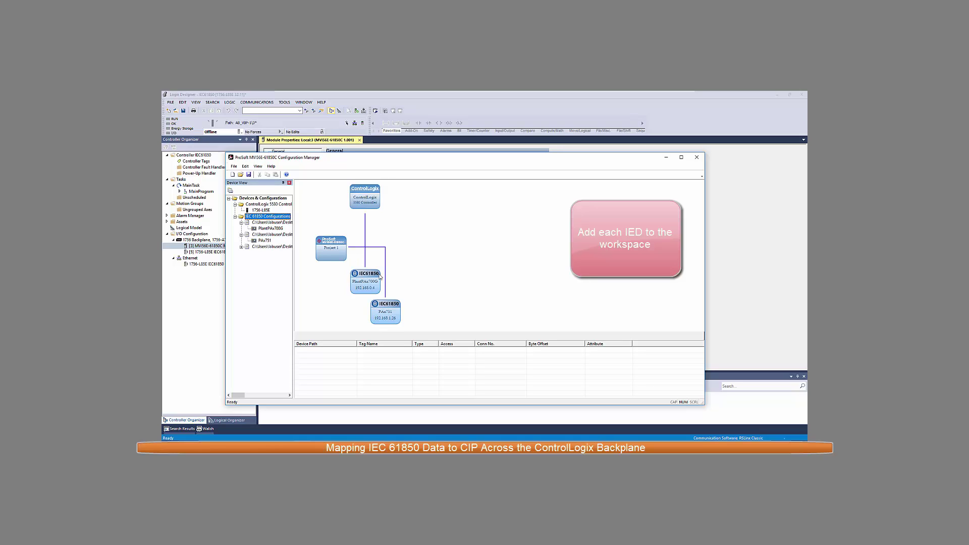
click(242, 247)
drag(289, 252, 446, 279)
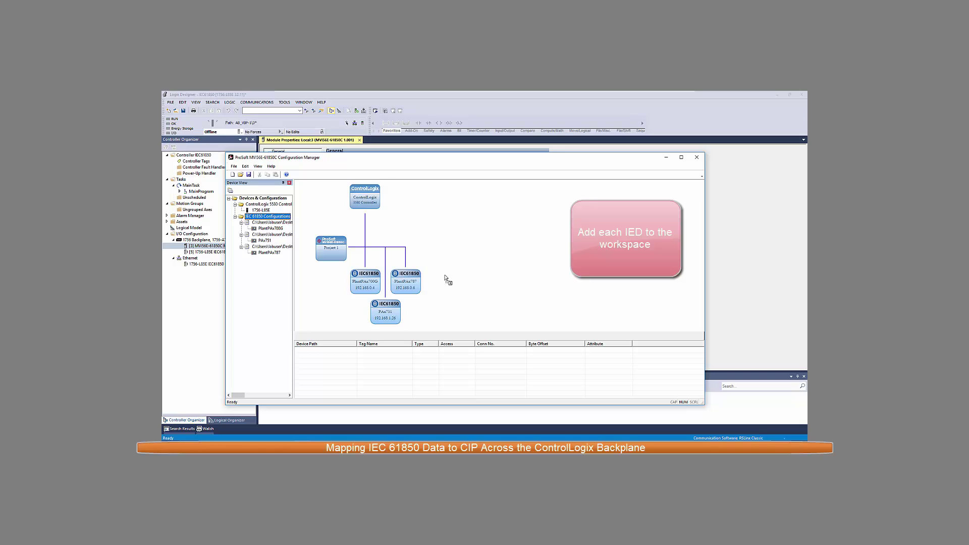
- Open the tag mapping of the PlantPAx700G device, saving the project as Example_project in the CID Files folder
double_click(367, 284)
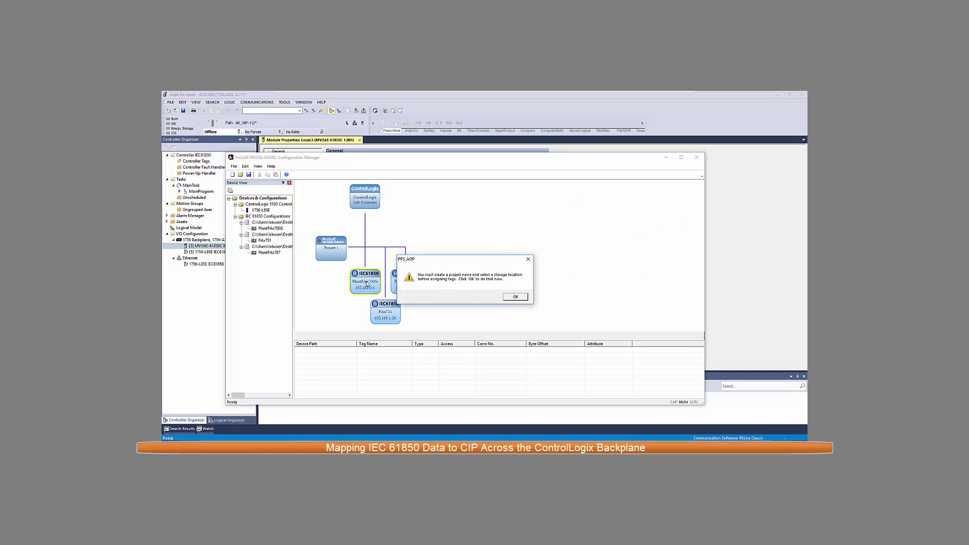
click(516, 296)
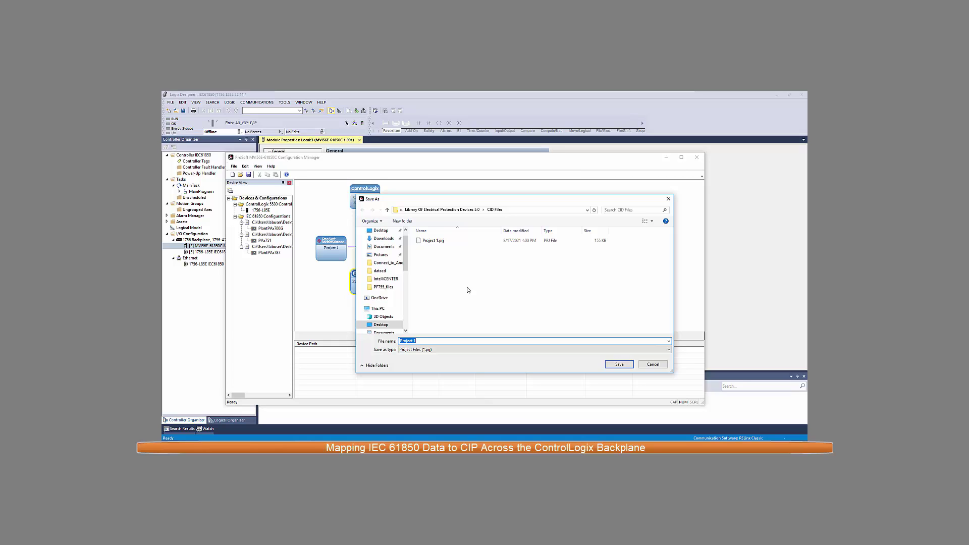
text(Example_p)
click(614, 367)
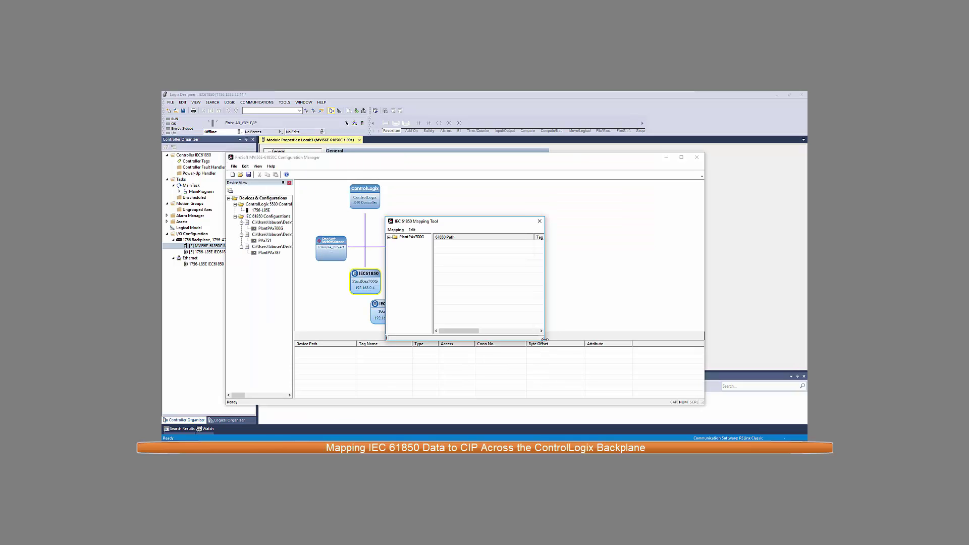
- Enlarge the mapping tool and expand PlantPAx700G through CFG and LLN0 to its full list of Reports
drag(545, 341, 677, 374)
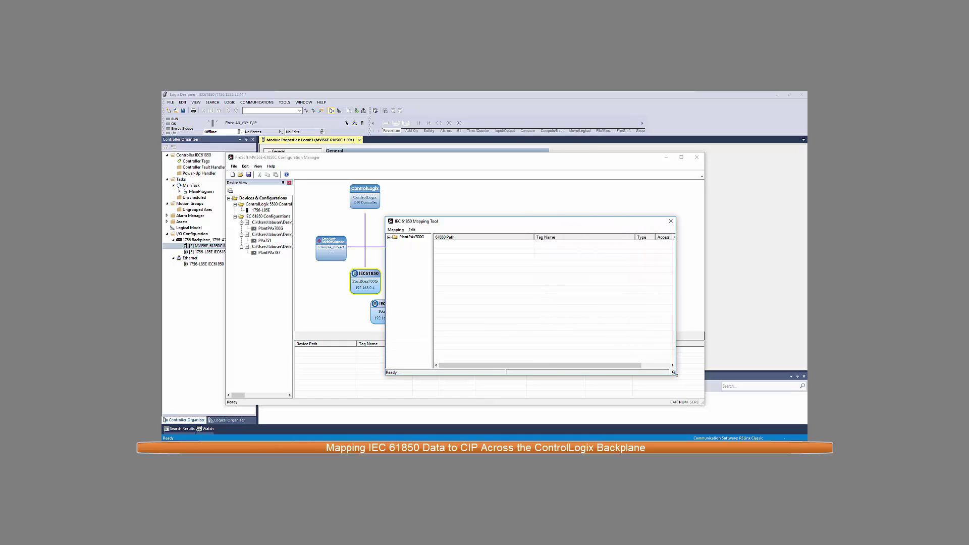
click(389, 238)
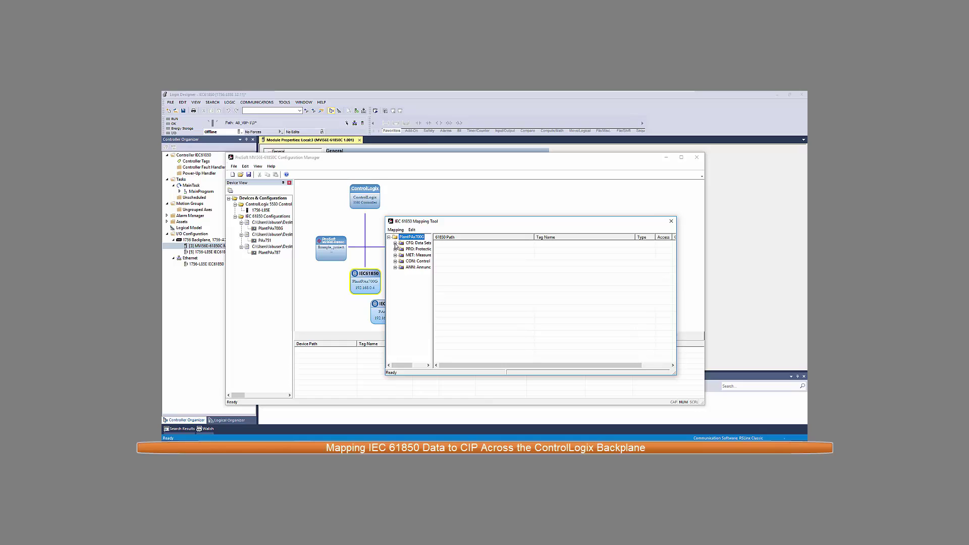
click(395, 243)
click(402, 250)
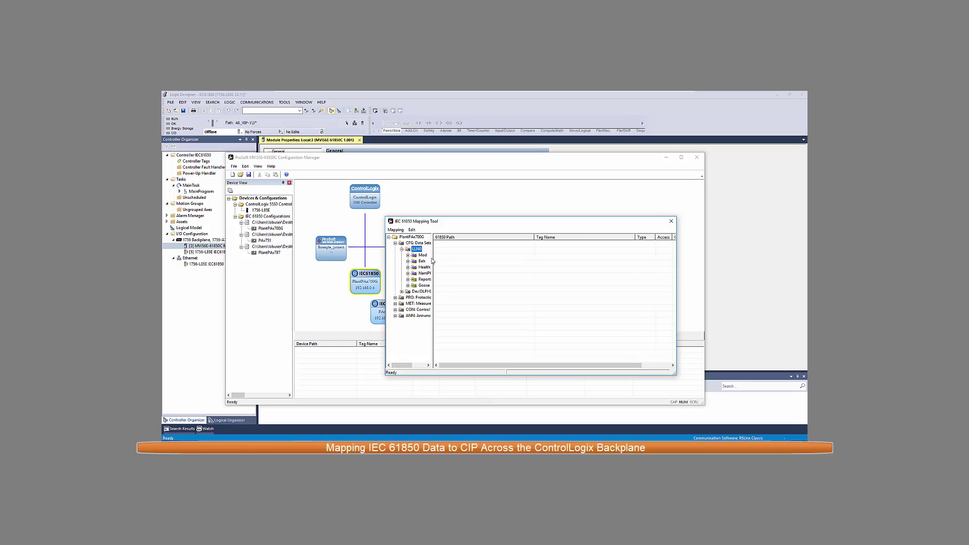
drag(433, 259, 472, 259)
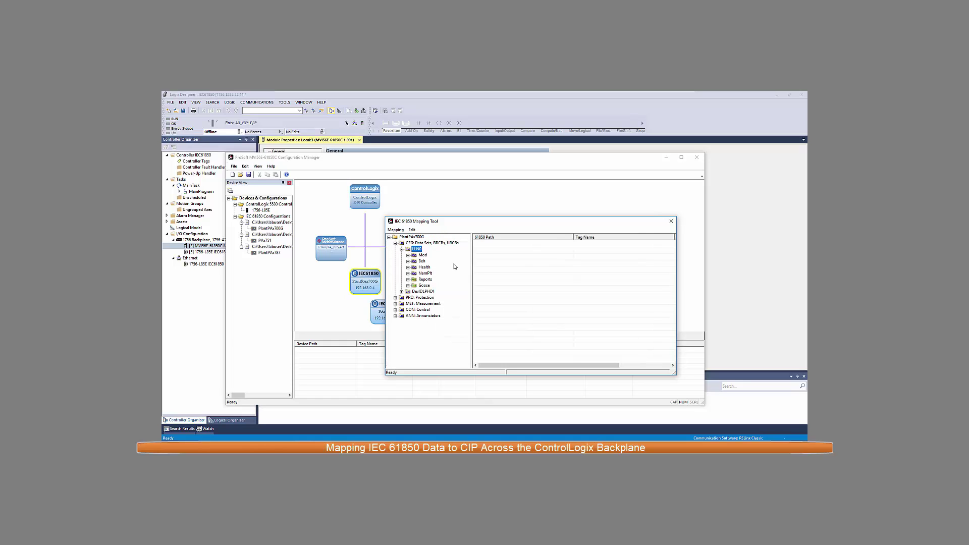
click(408, 279)
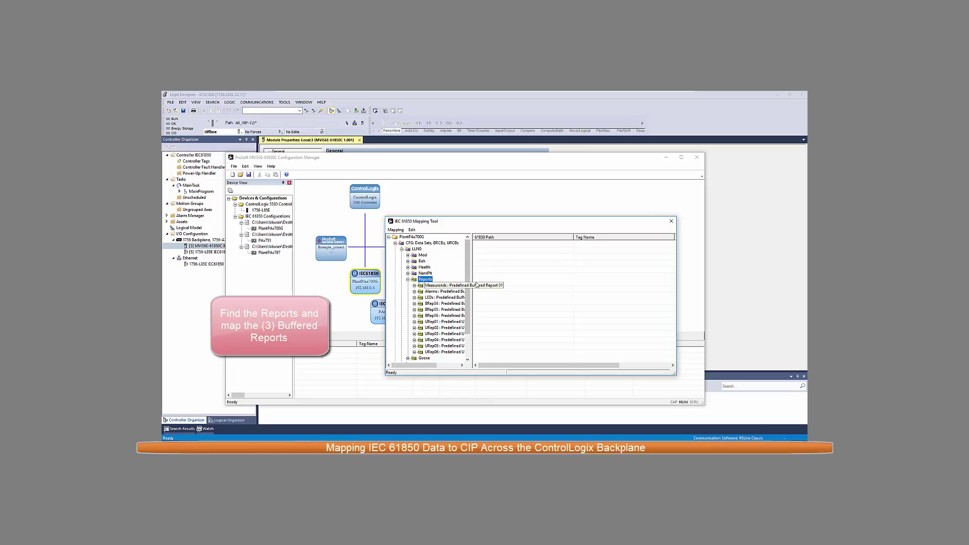
drag(472, 281, 517, 281)
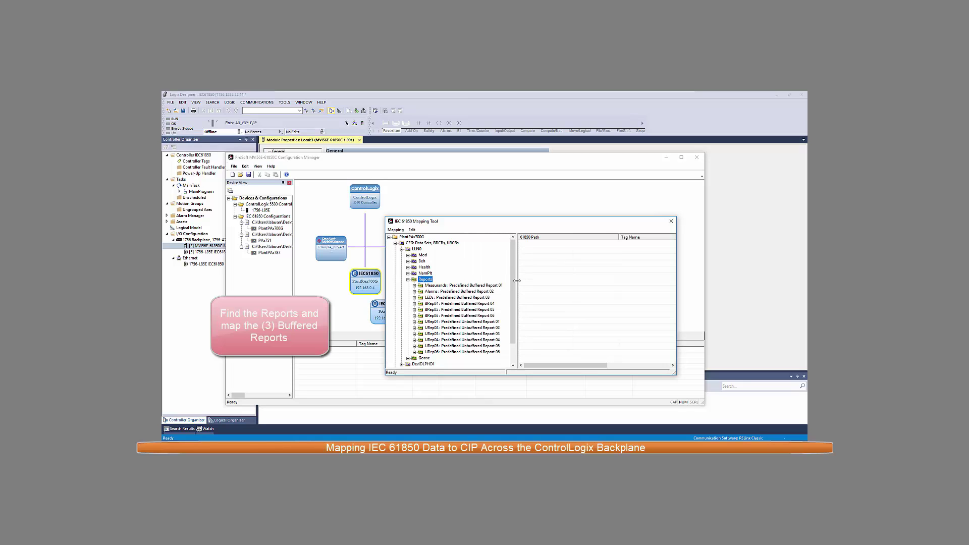
- Map the PlantPAx700G predefined buffered reports Measurands, Alarms and LEDs to controller tags
drag(457, 285, 571, 280)
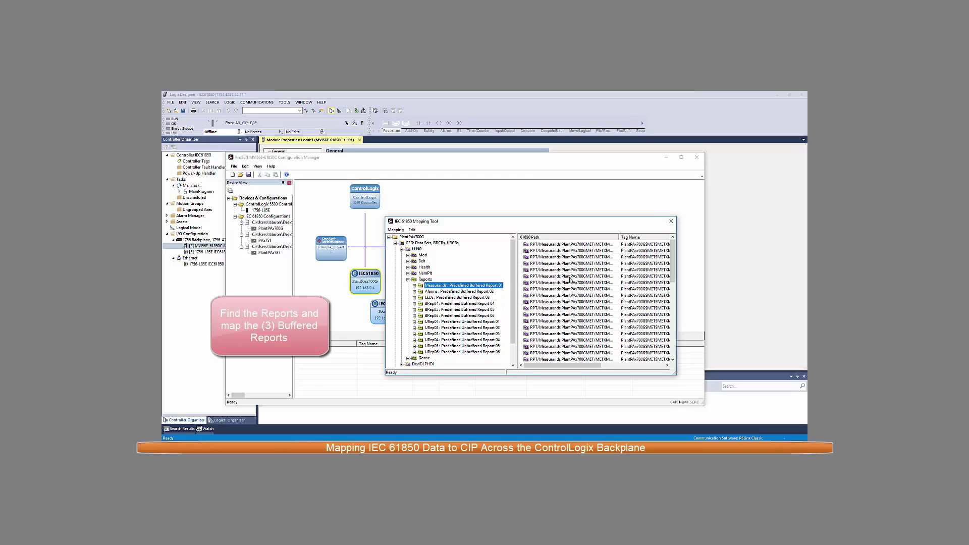
drag(492, 292, 564, 287)
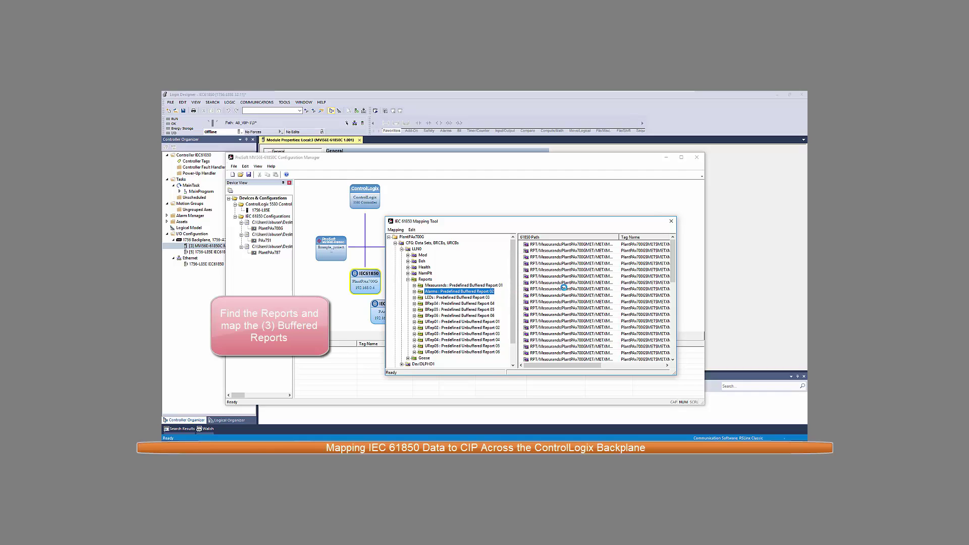
drag(490, 297, 560, 298)
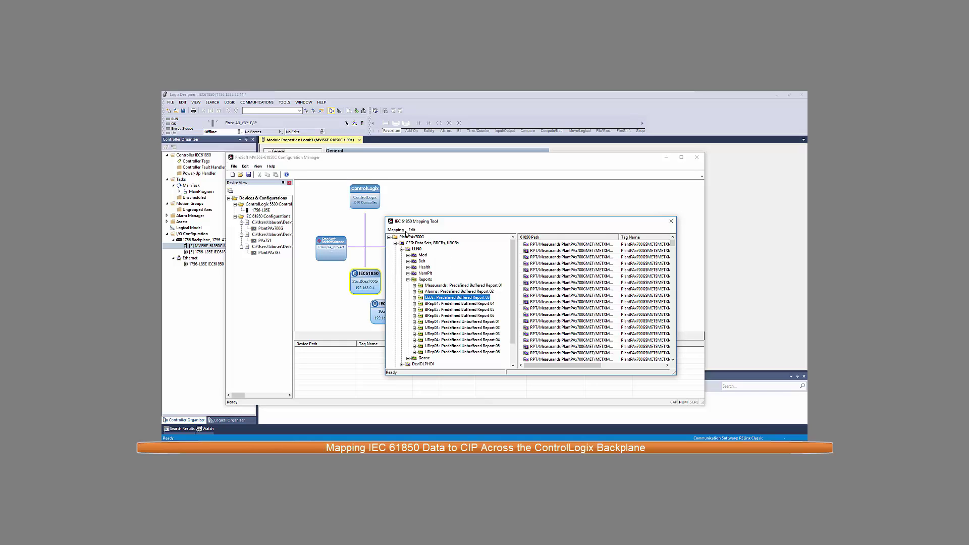
- Save the tag mappings of PlantPAx700G and close its mapping tool
click(395, 230)
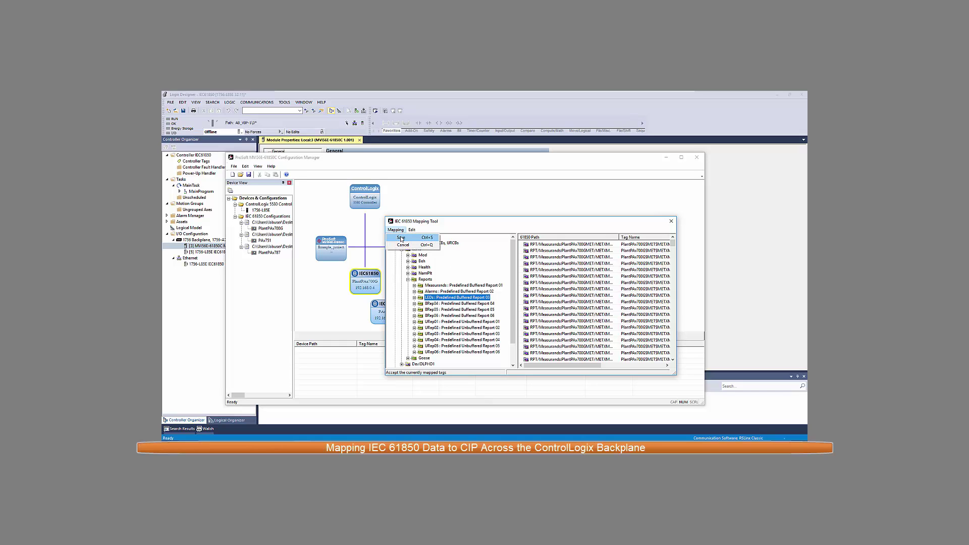
click(401, 238)
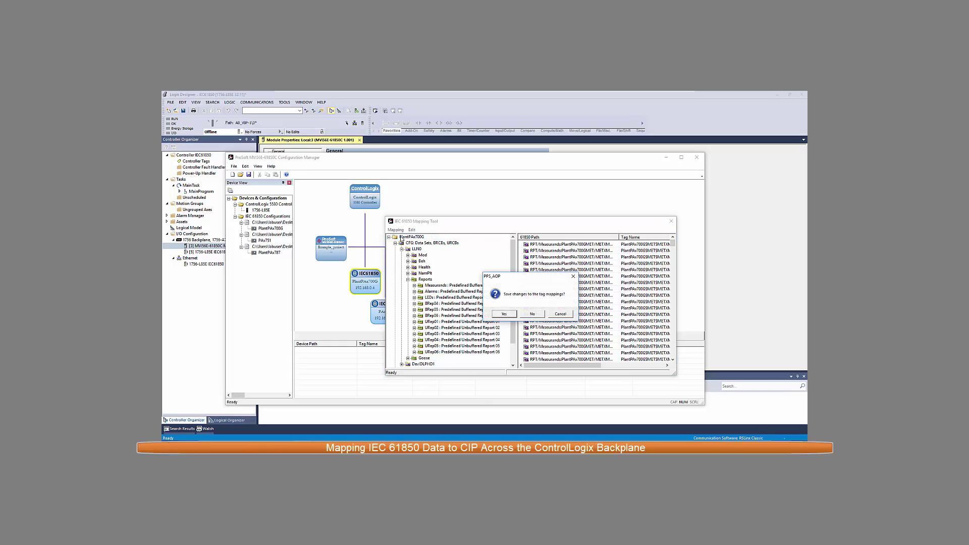
click(505, 314)
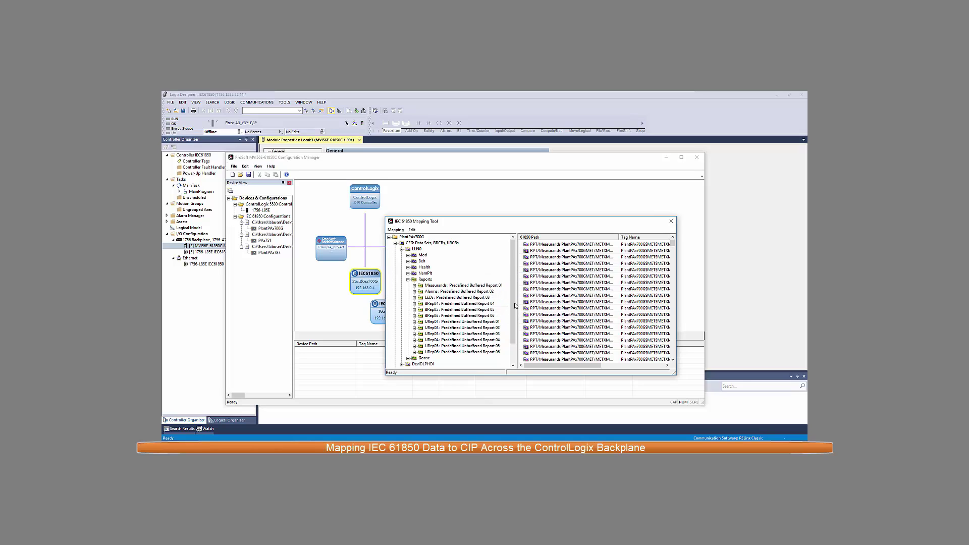
click(671, 223)
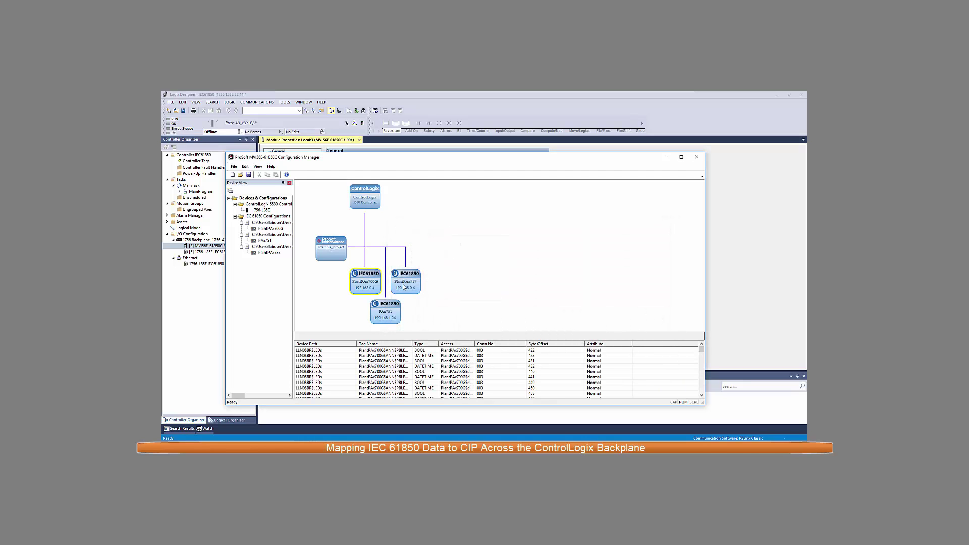
- Open the tag mapping of PlantPAx787 and map its Measurands, Alarms and LEDs buffered reports from CFG, LLN0, Reports
double_click(404, 286)
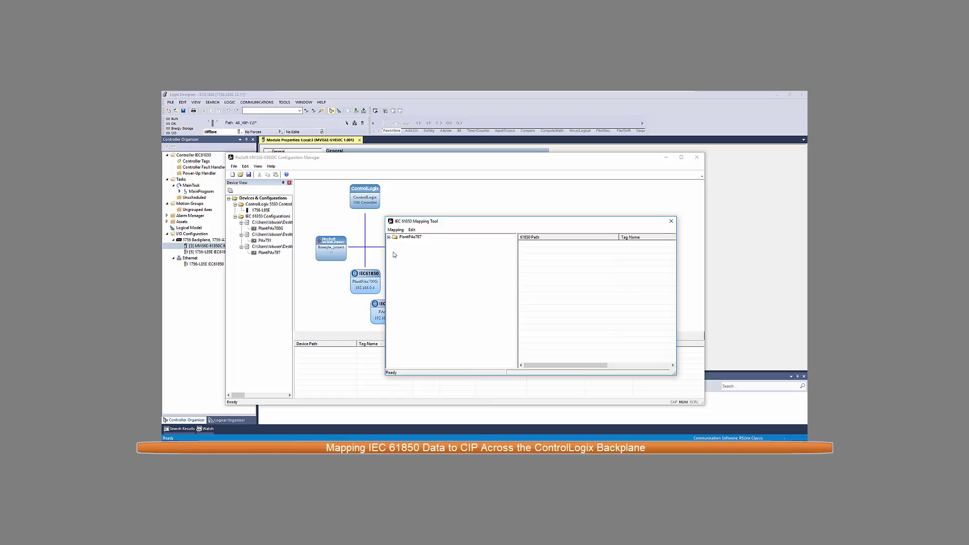
click(389, 237)
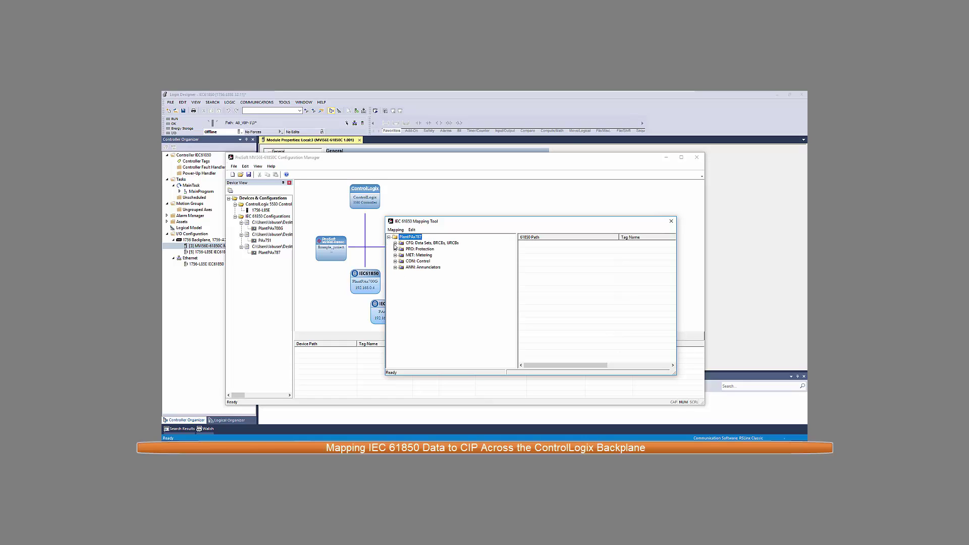
click(394, 243)
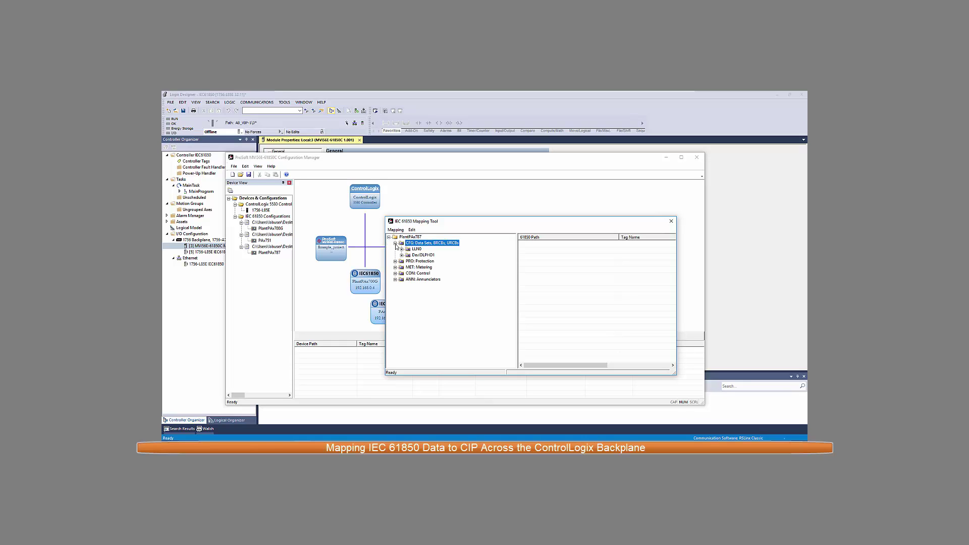
click(401, 249)
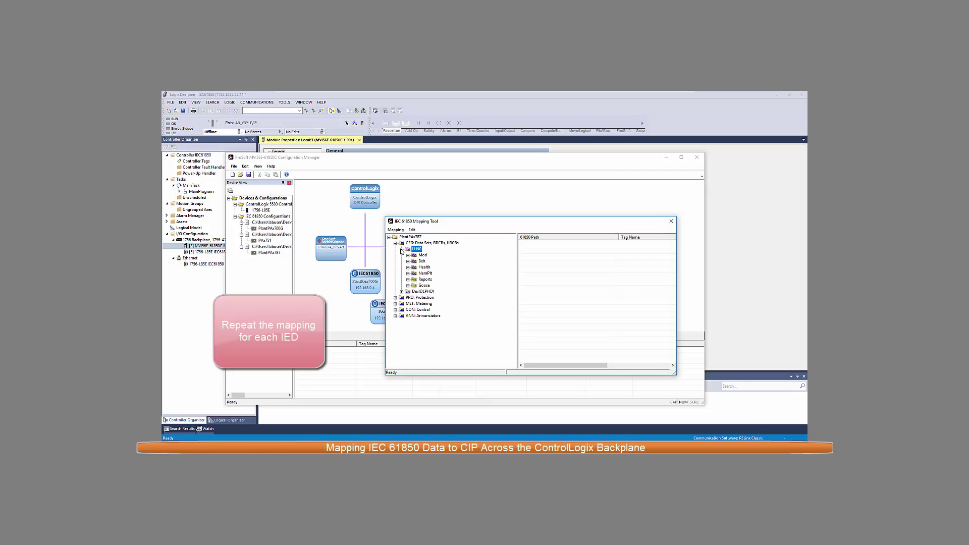
click(409, 279)
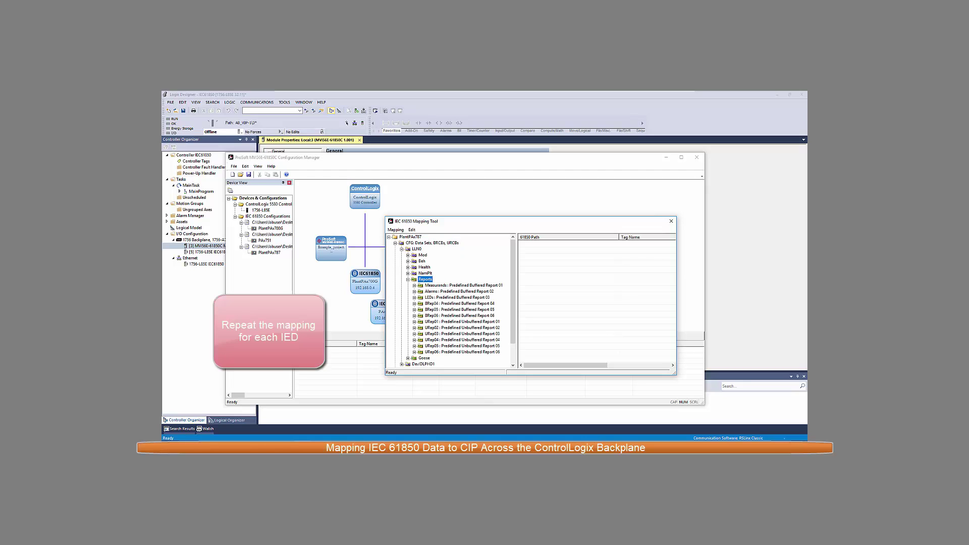
drag(437, 288, 574, 288)
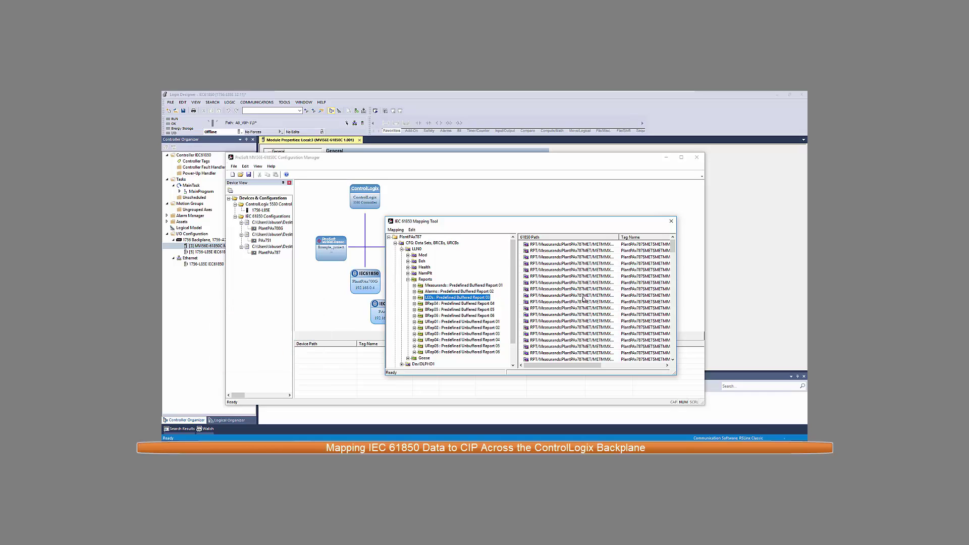
- Map the Oper ctlVal control bit of SPCSO01, found in RBGGIO1 within PlantPAx787's CON: Control branch
click(409, 280)
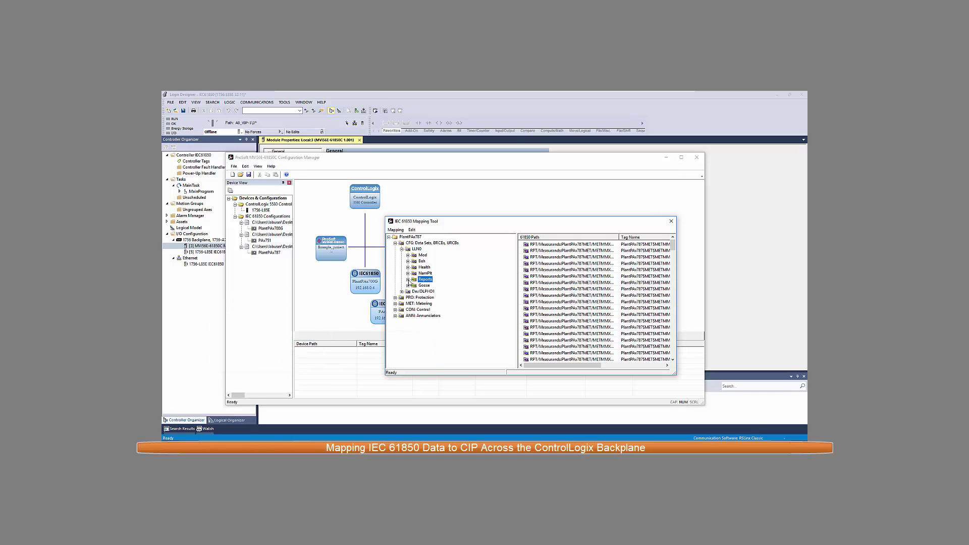
click(395, 310)
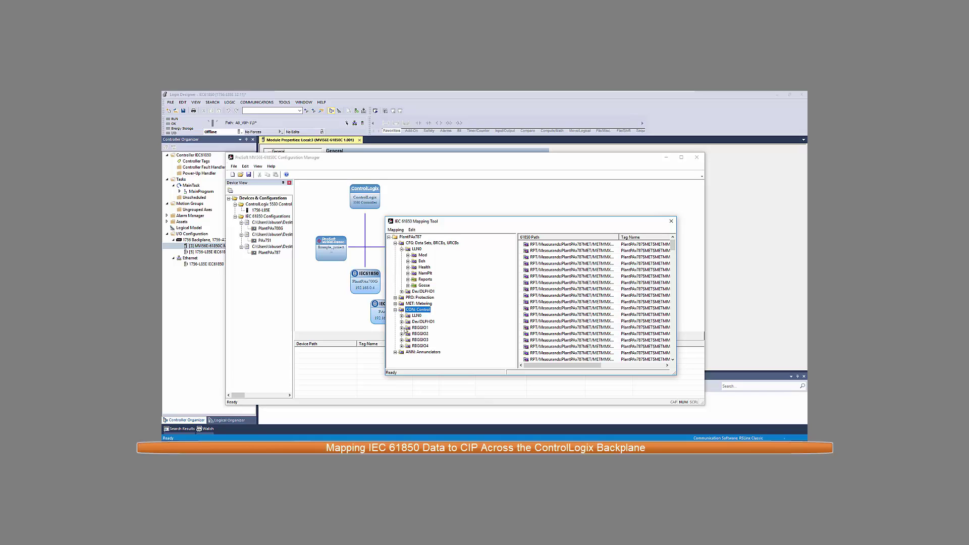
click(401, 328)
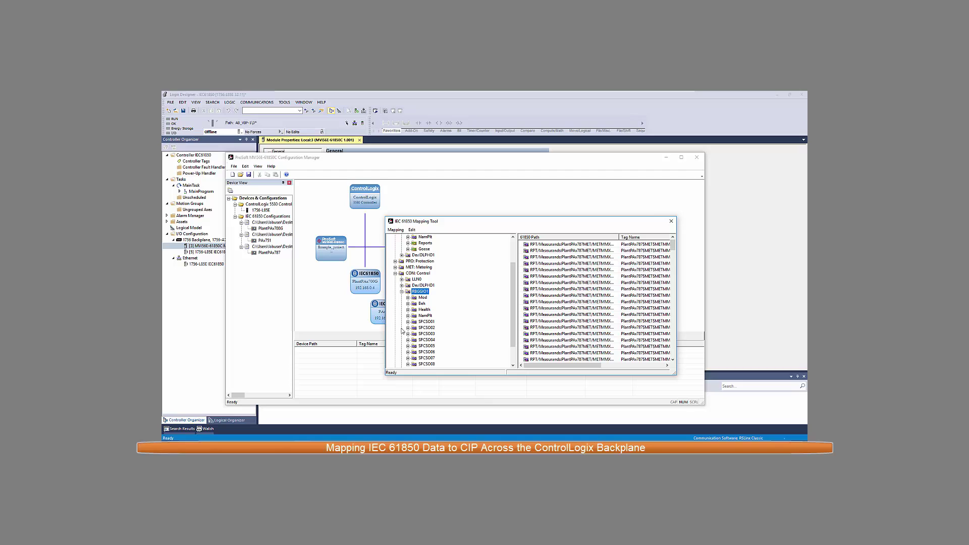
drag(534, 222, 534, 187)
drag(514, 242, 513, 258)
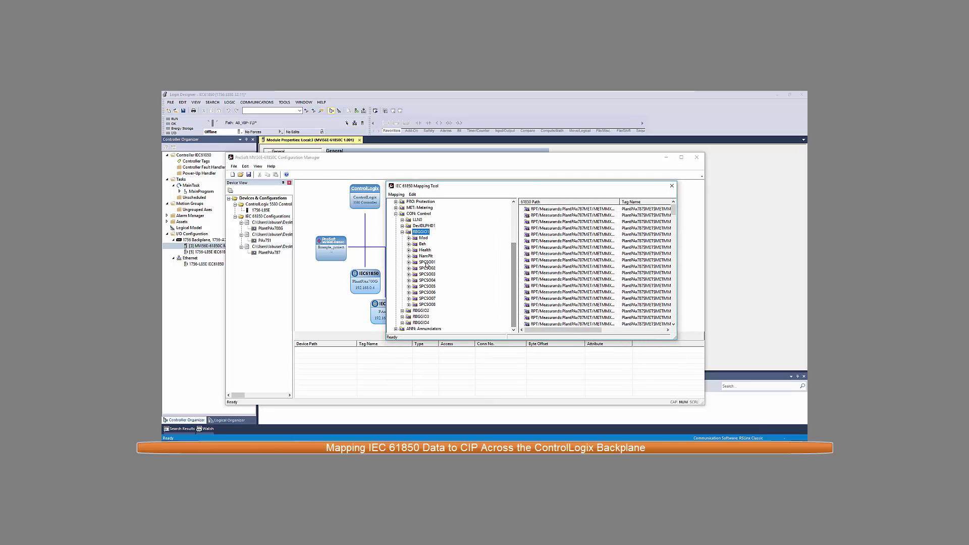
click(409, 263)
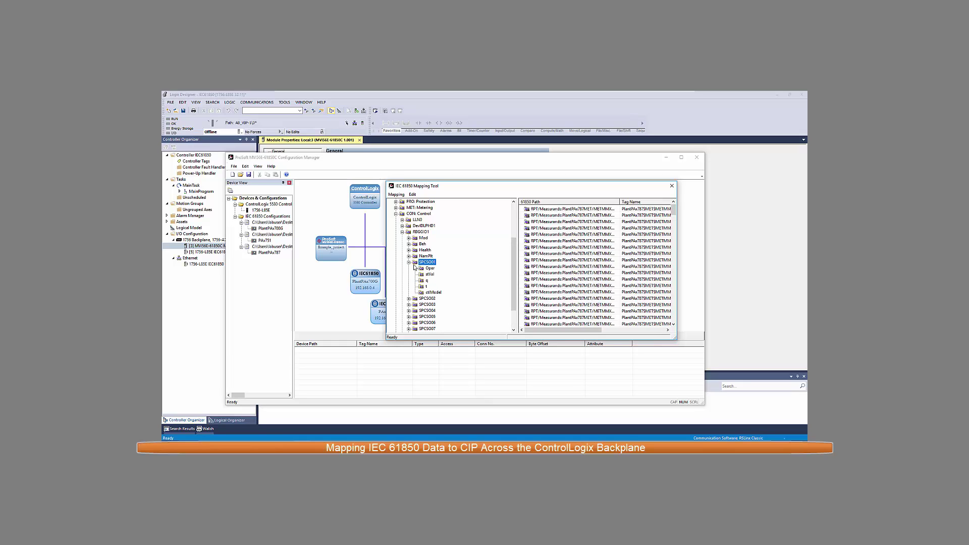
click(415, 269)
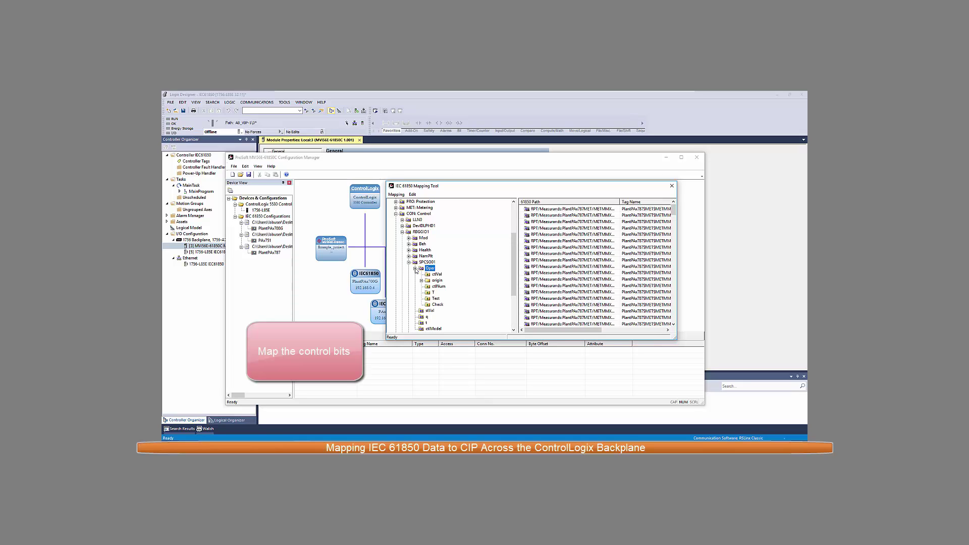
click(438, 274)
scroll(449, 301, down, 2)
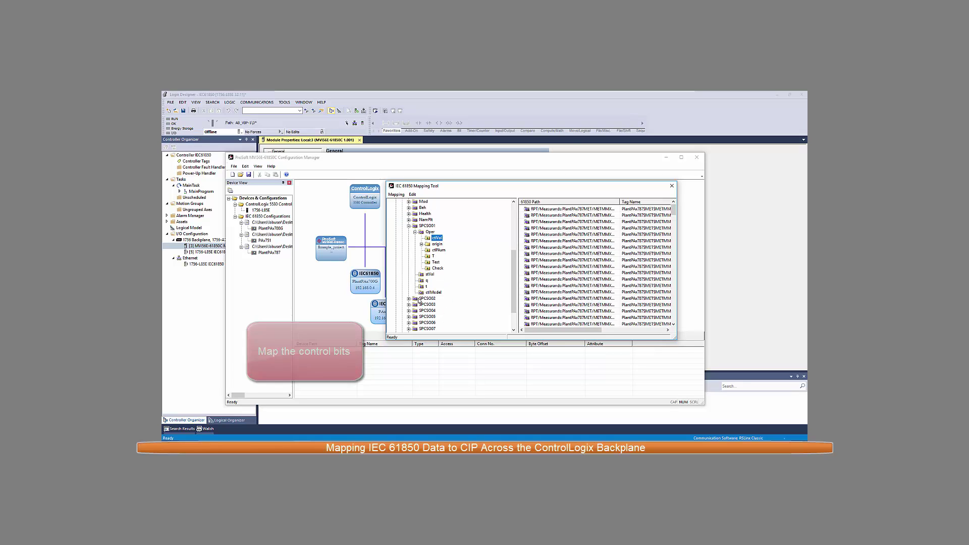
- Map the Oper ctlVal control bits of SPCSO02 and SPCSO03 in RBGGIO1
click(409, 299)
click(416, 305)
scroll(452, 268, down, 3)
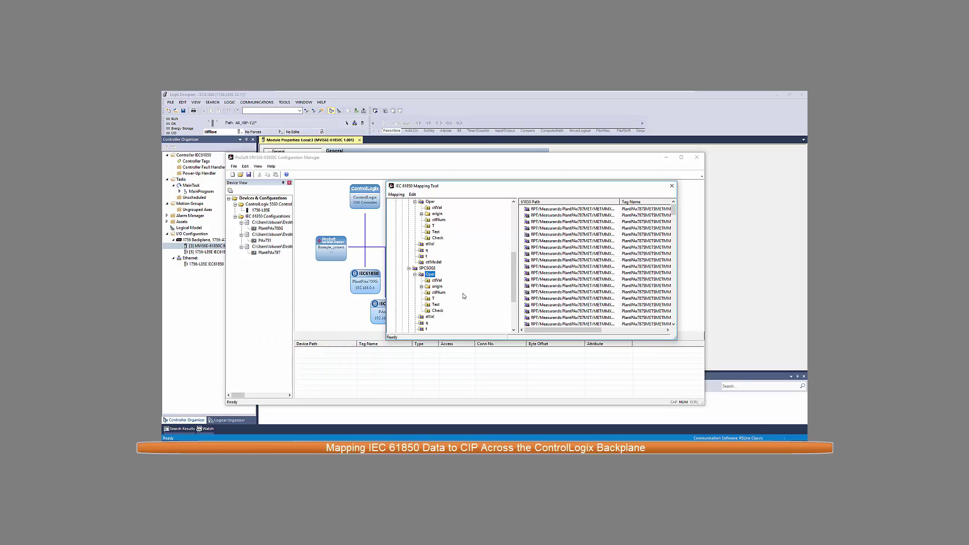
click(438, 262)
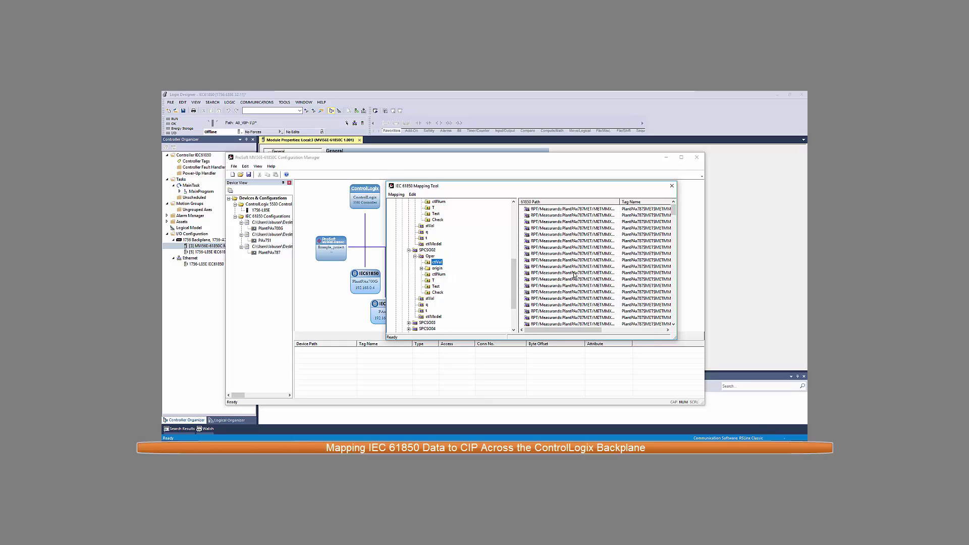
click(408, 323)
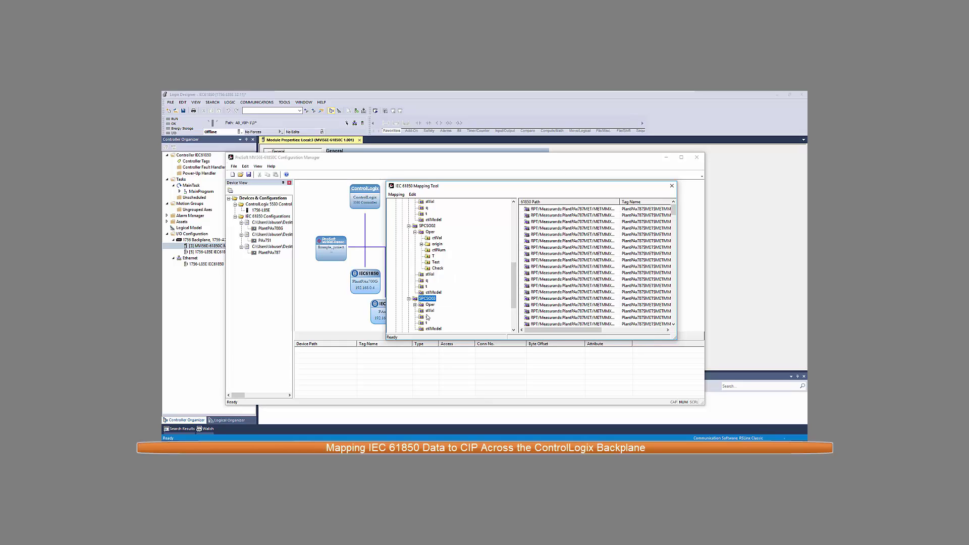
scroll(434, 310, down, 2)
click(430, 286)
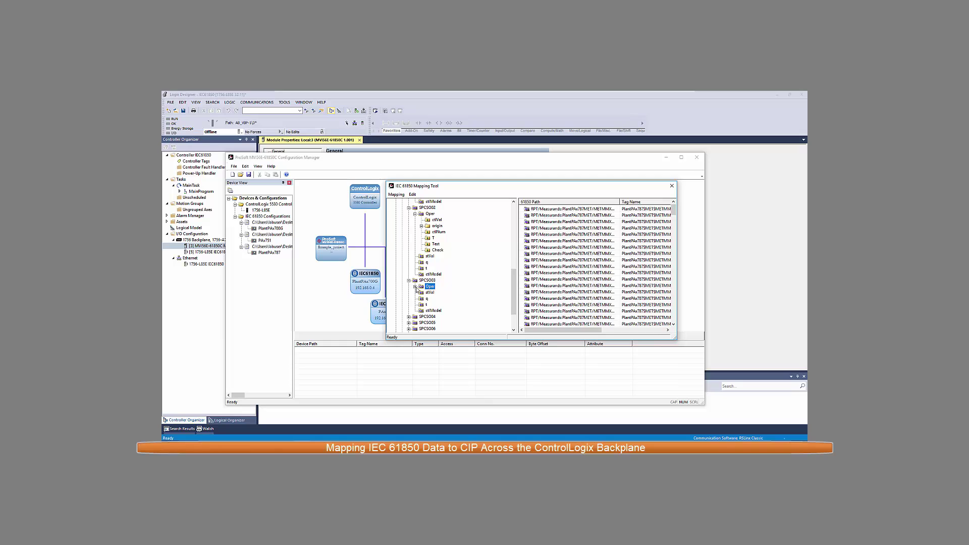
click(415, 286)
click(435, 293)
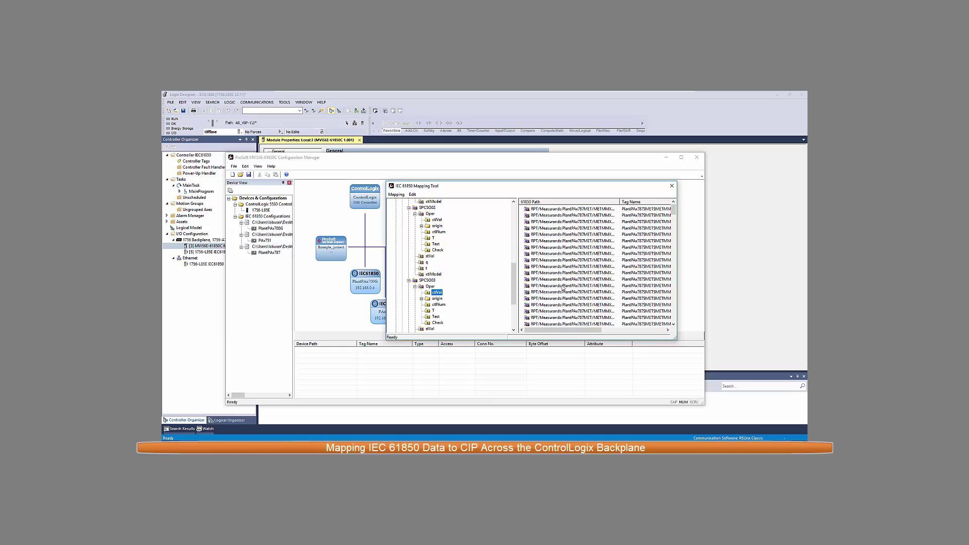
- Map the Oper ctlVal control bits of SPCSO04 and SPCSO05 in RBGGIO1
drag(515, 284, 514, 307)
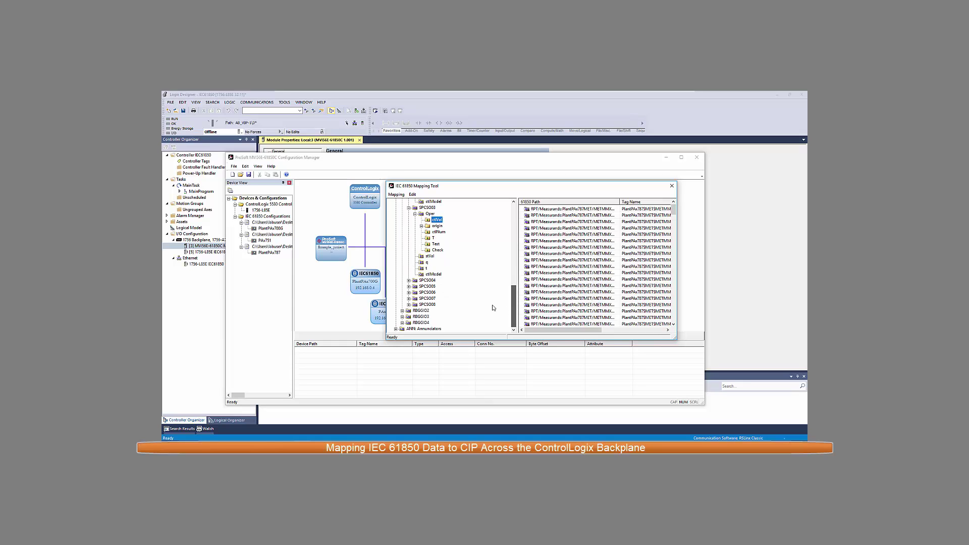
click(409, 280)
click(415, 287)
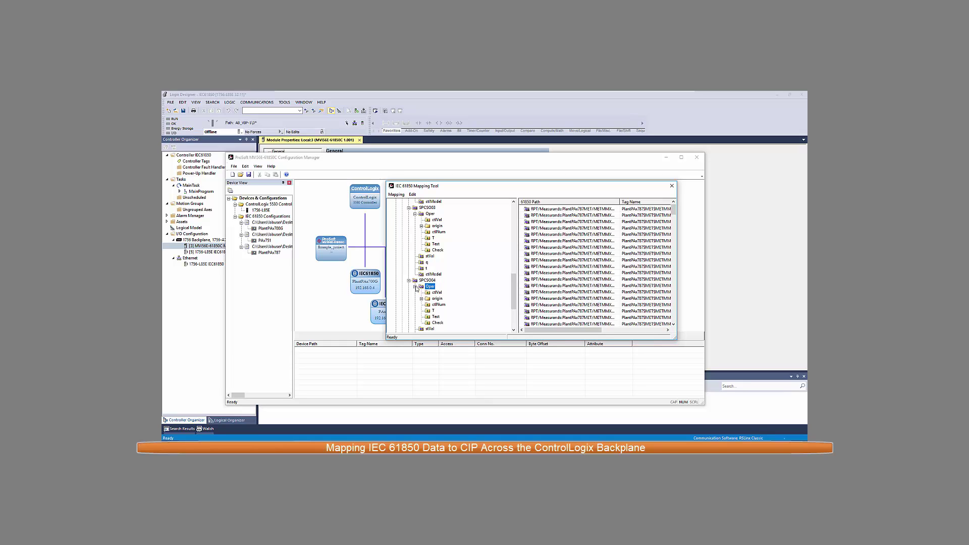
click(436, 293)
scroll(424, 302, down, 4)
click(408, 287)
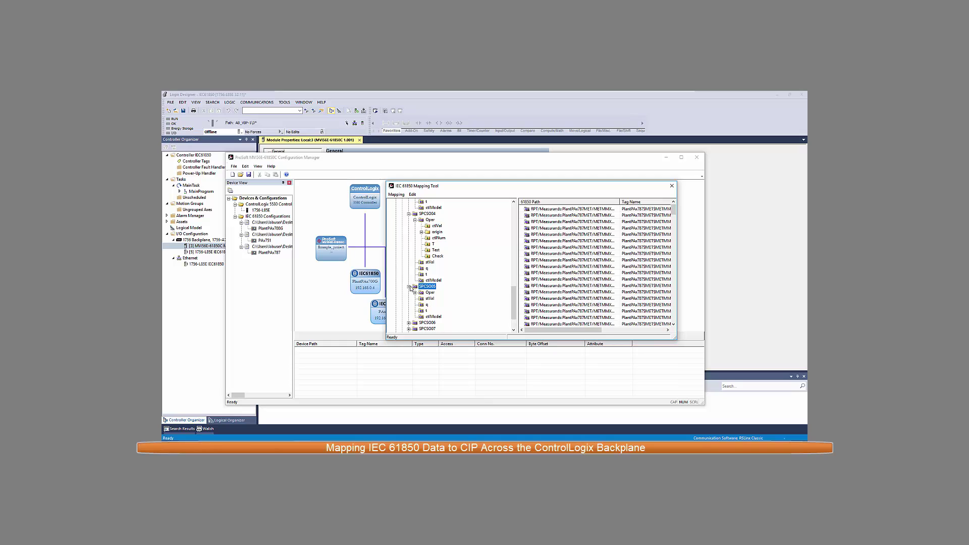
click(416, 292)
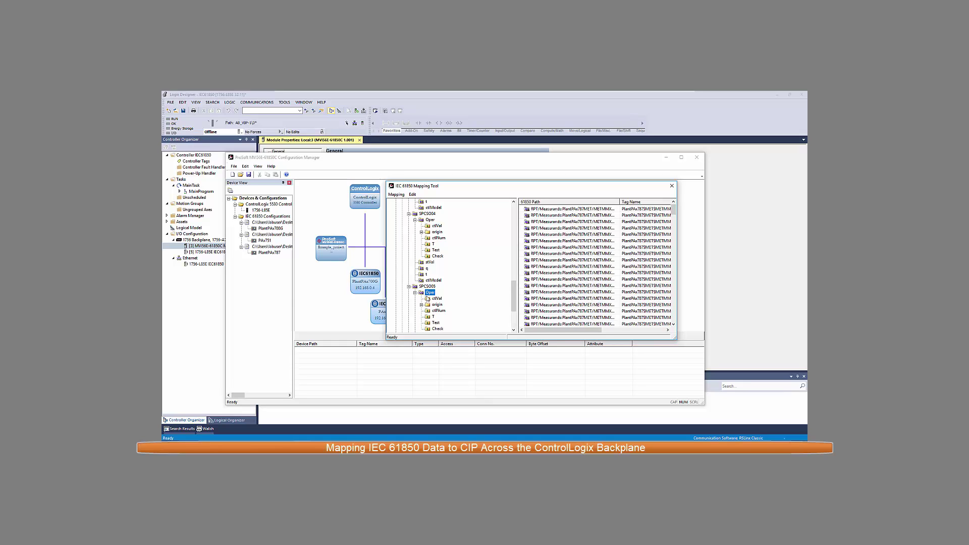
click(435, 299)
- Map the Oper ctlVal control bits of SPCSO06 and SPCSO07 in RBGGIO1
scroll(424, 283, down, 4)
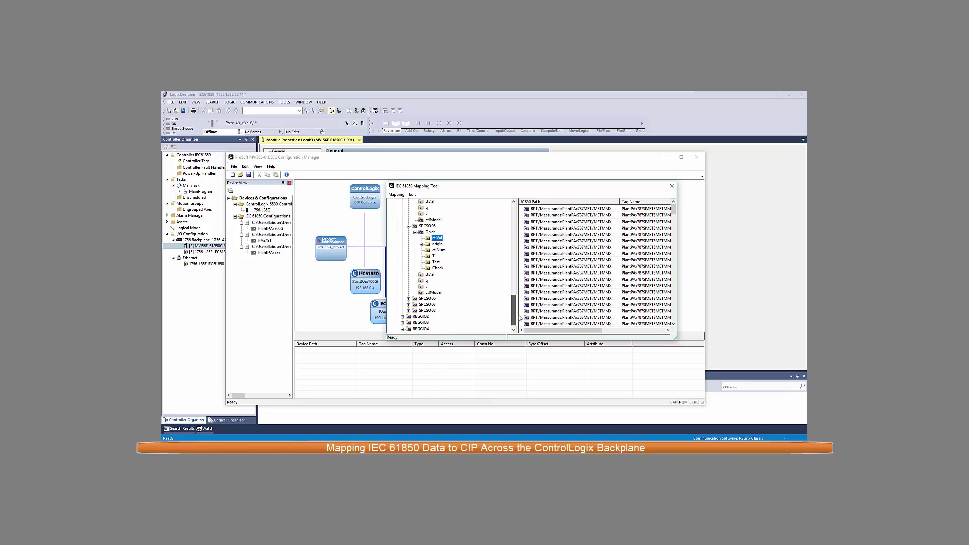
click(409, 293)
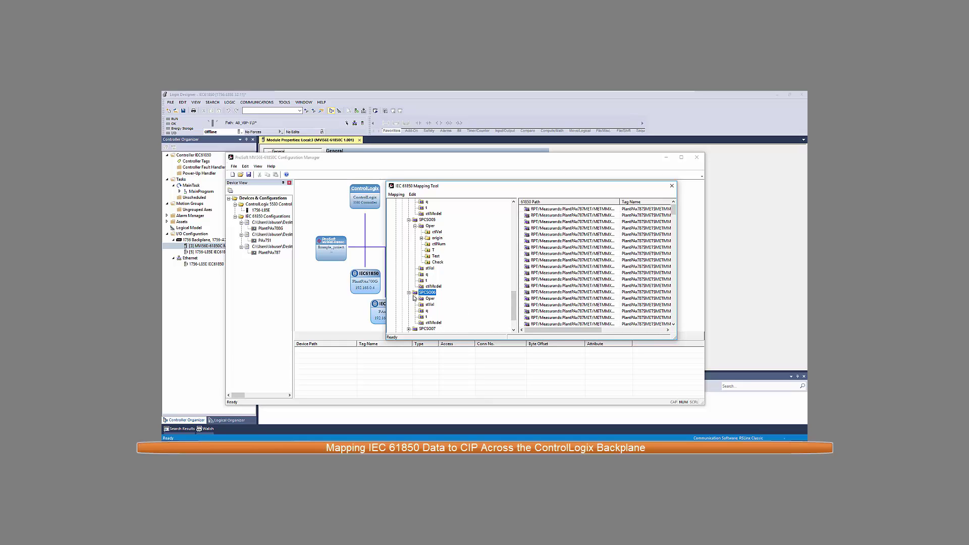
click(415, 299)
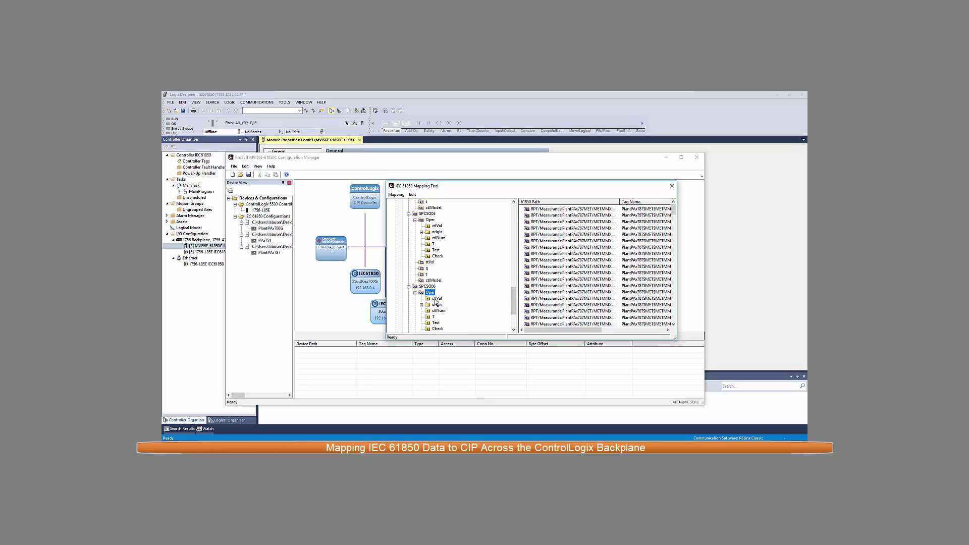
click(436, 299)
drag(515, 298, 514, 322)
click(409, 299)
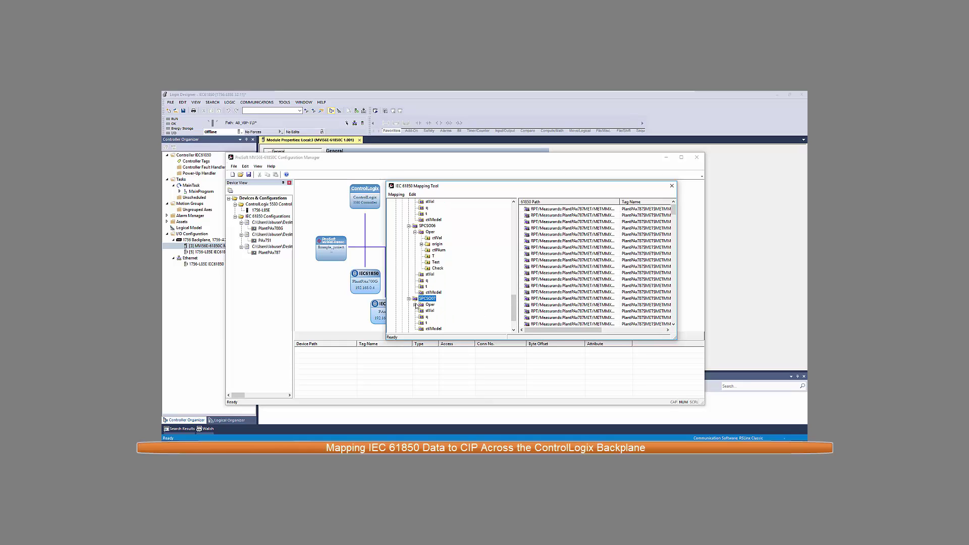
click(416, 305)
click(438, 299)
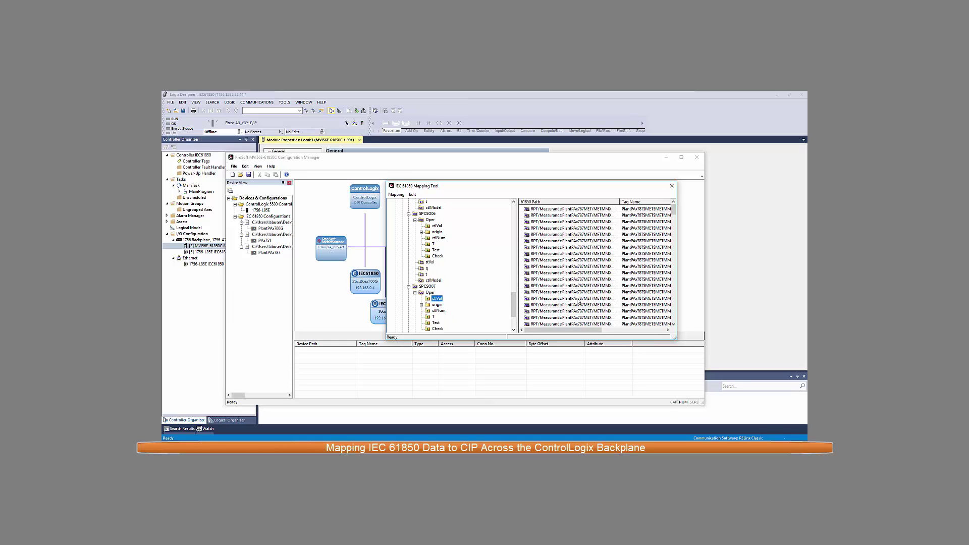
drag(514, 303, 514, 313)
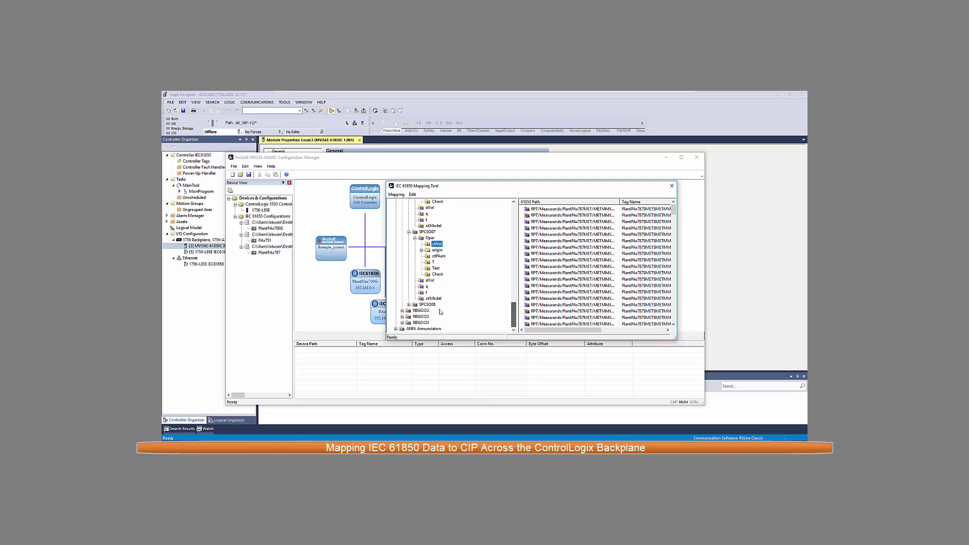
- Map the Oper ctlVal control bit of SPCSO08 in RBGGIO1 and save PlantPAx787's tag mappings
click(409, 306)
click(415, 306)
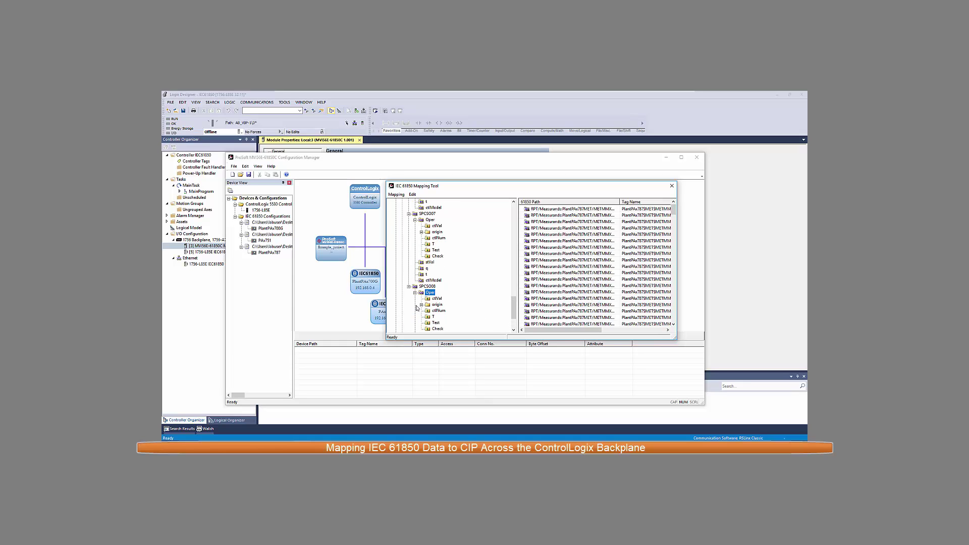
click(437, 299)
drag(670, 213, 683, 333)
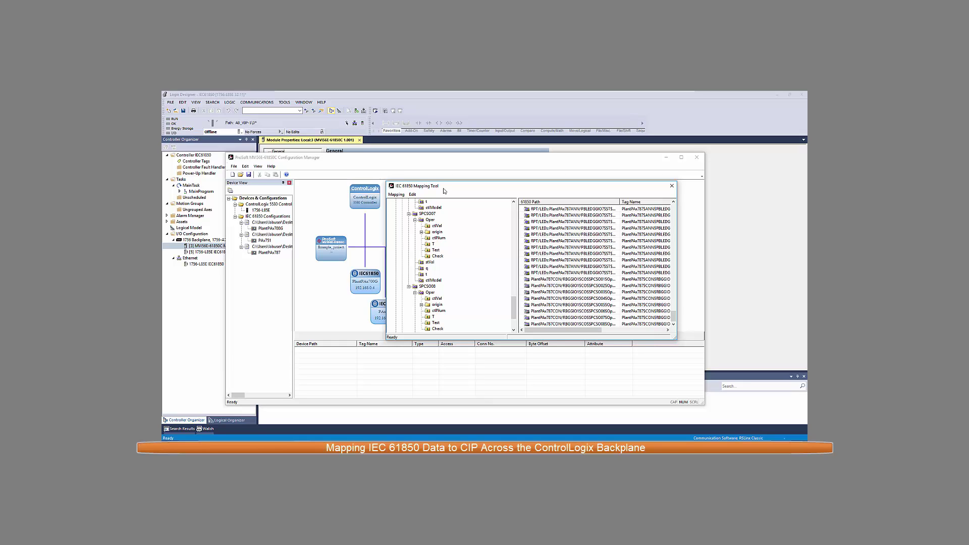
click(396, 194)
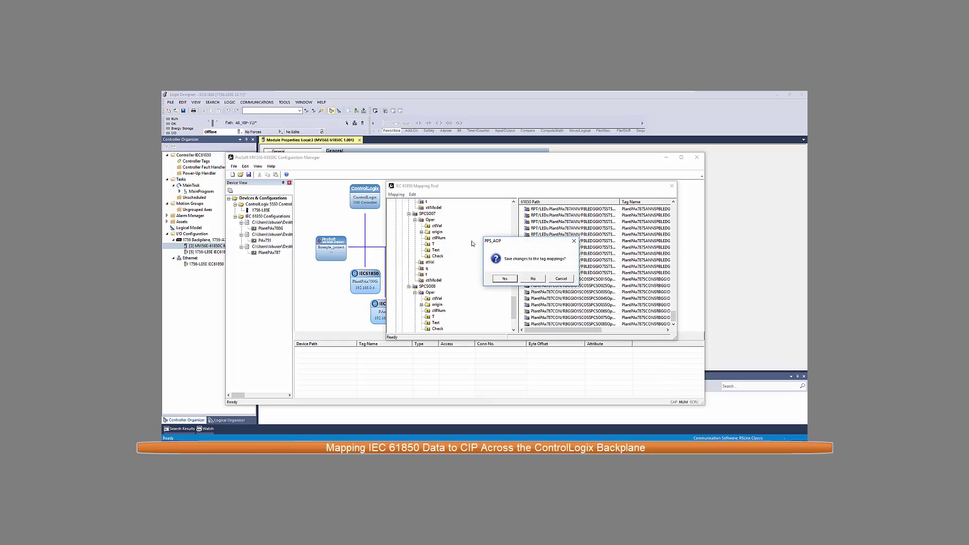
click(504, 278)
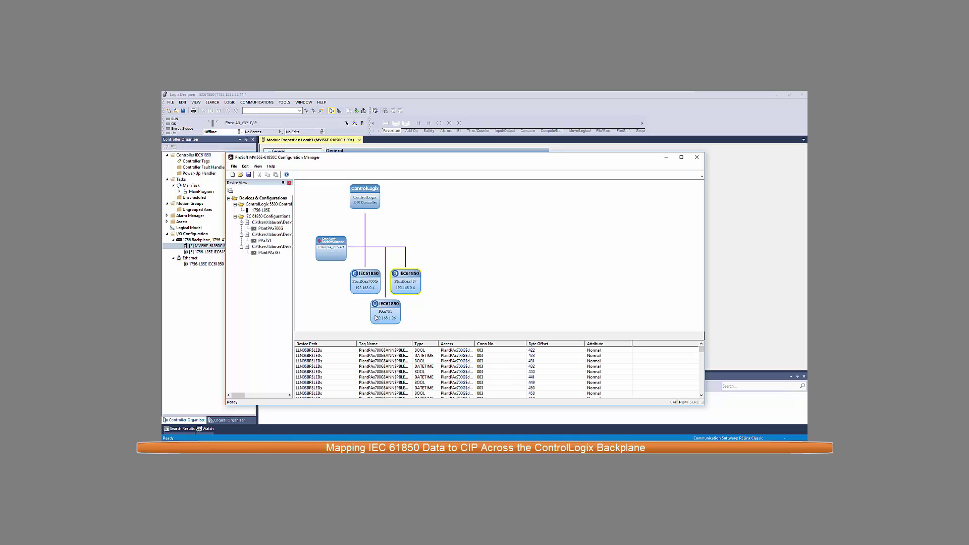
- Map the predefined buffered reports BRep01 and BRep03 from LLN0 in the CFG: Config branch of PAx751
double_click(389, 311)
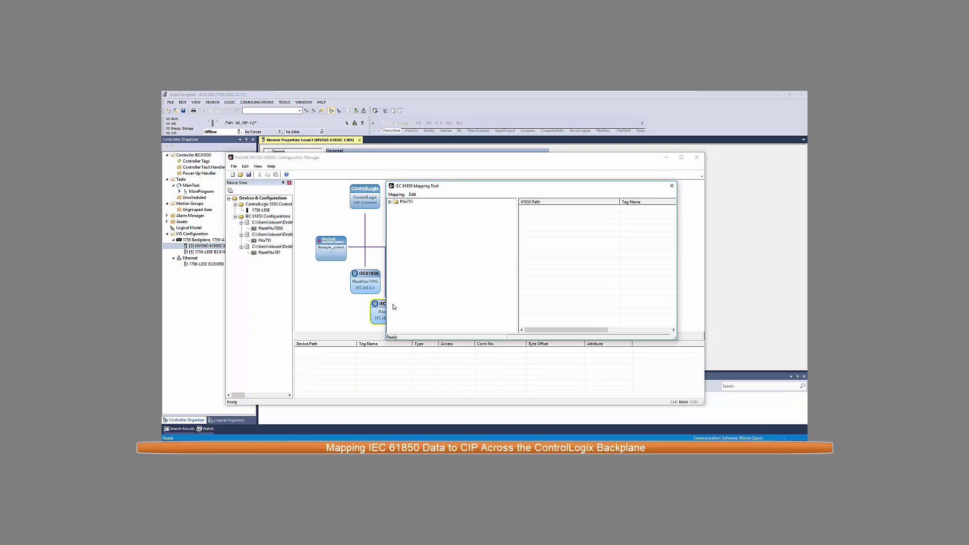
click(389, 201)
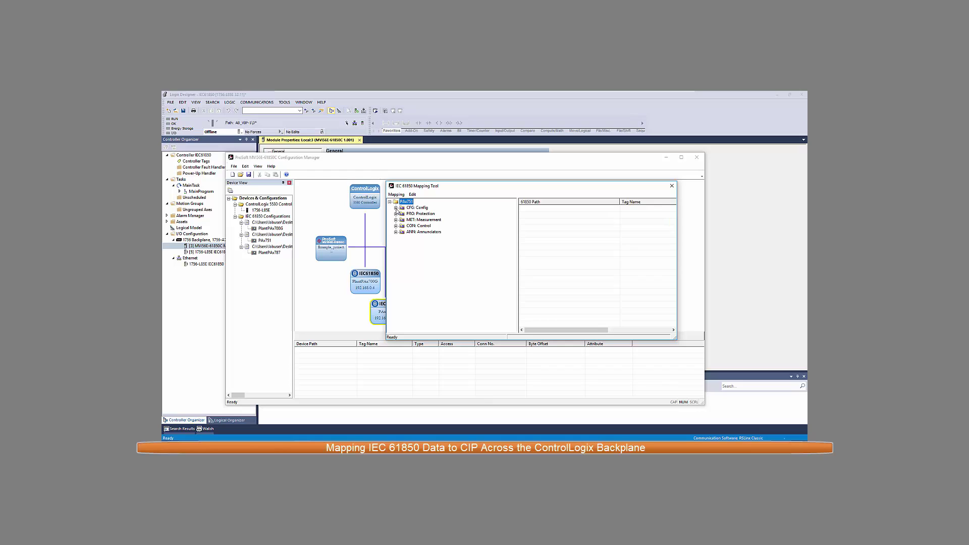
click(395, 208)
click(402, 214)
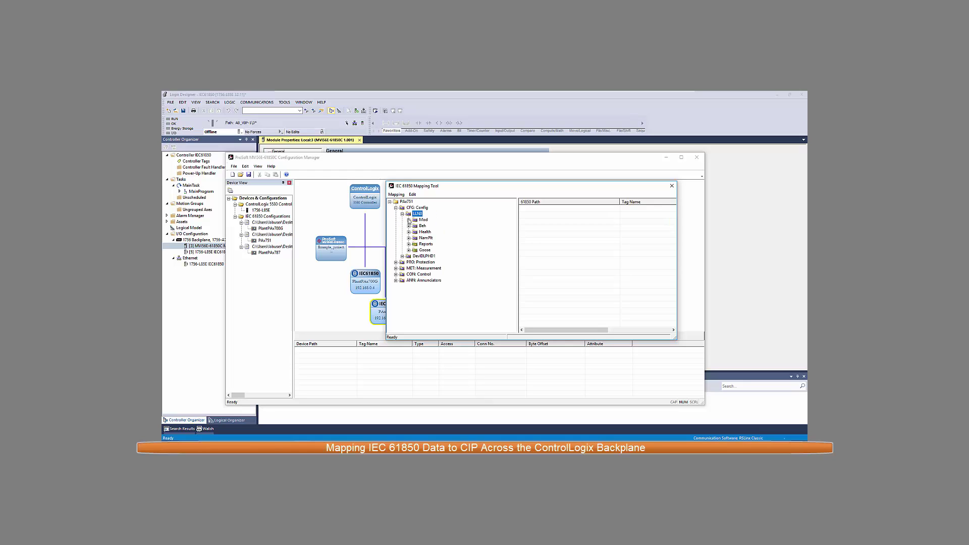
click(409, 244)
click(460, 208)
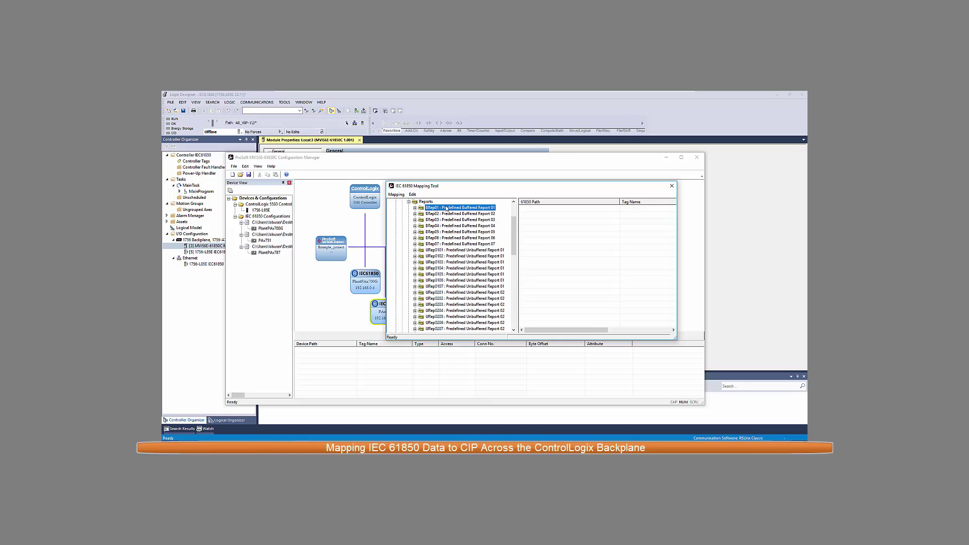
click(495, 219)
click(408, 202)
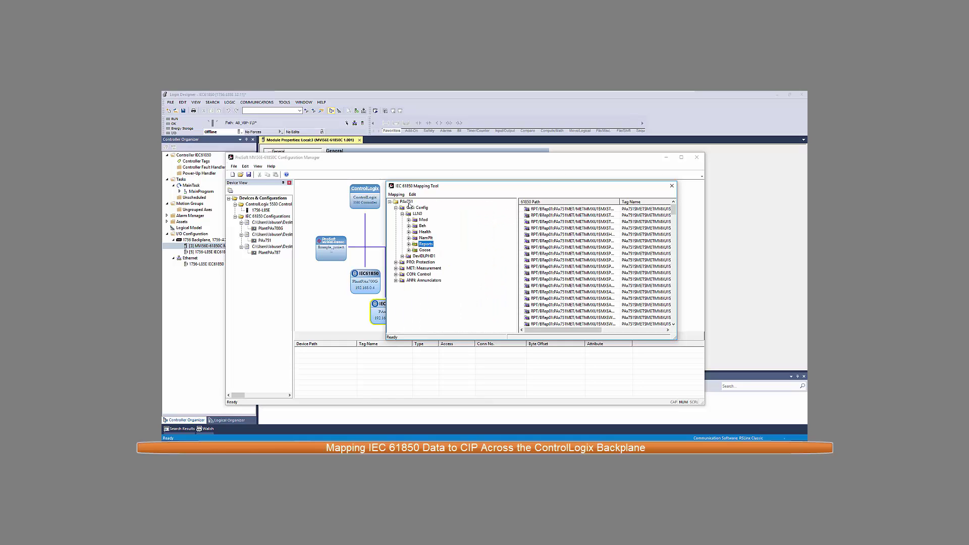
- Examine the data structure of the predefined GOOSE control publication GPub01 under LLN0, widening the tree view
click(409, 250)
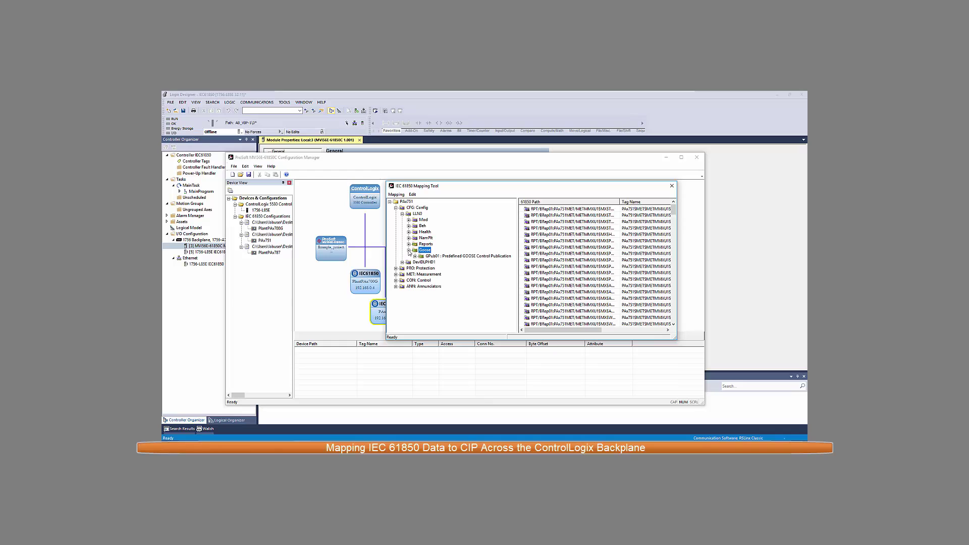
click(413, 256)
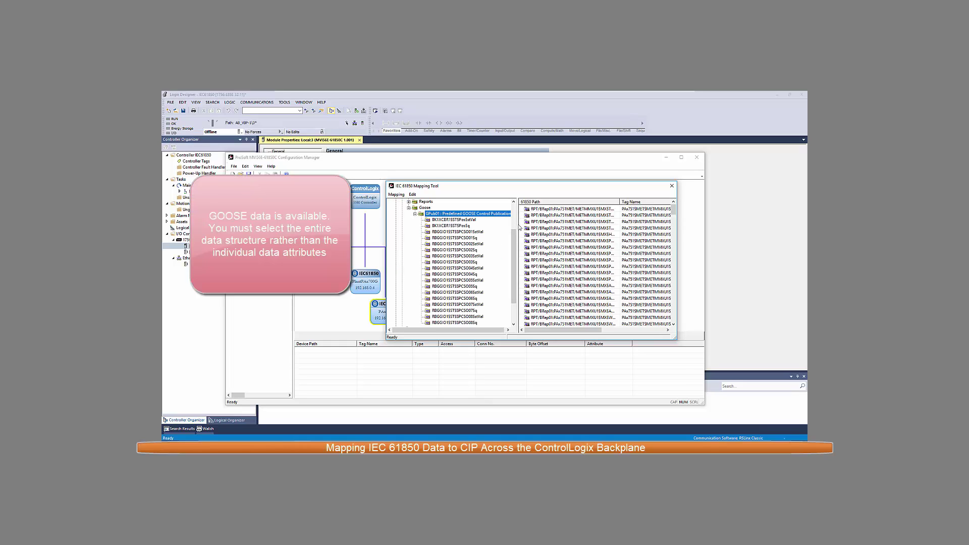
drag(520, 227, 539, 224)
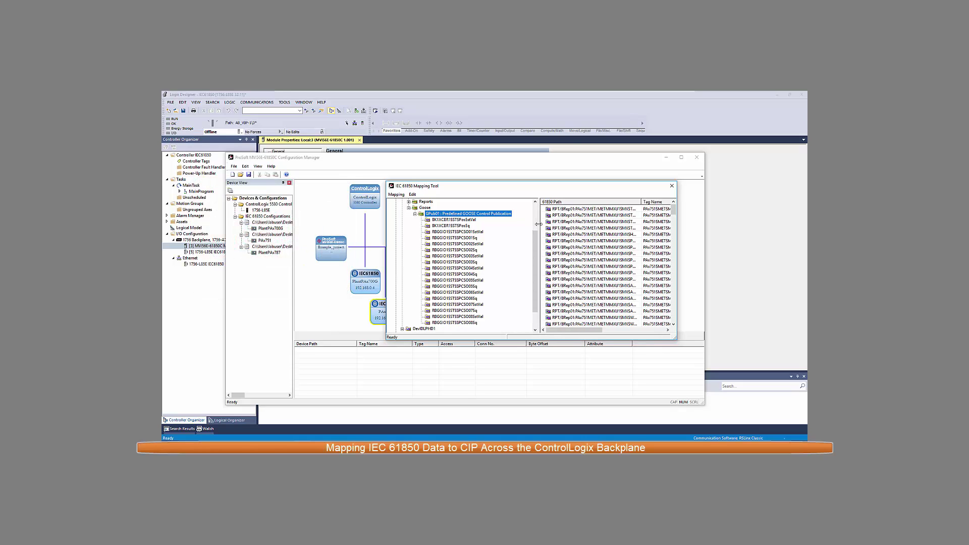
- Save PAx751's tag mappings and return to the network diagram
click(396, 194)
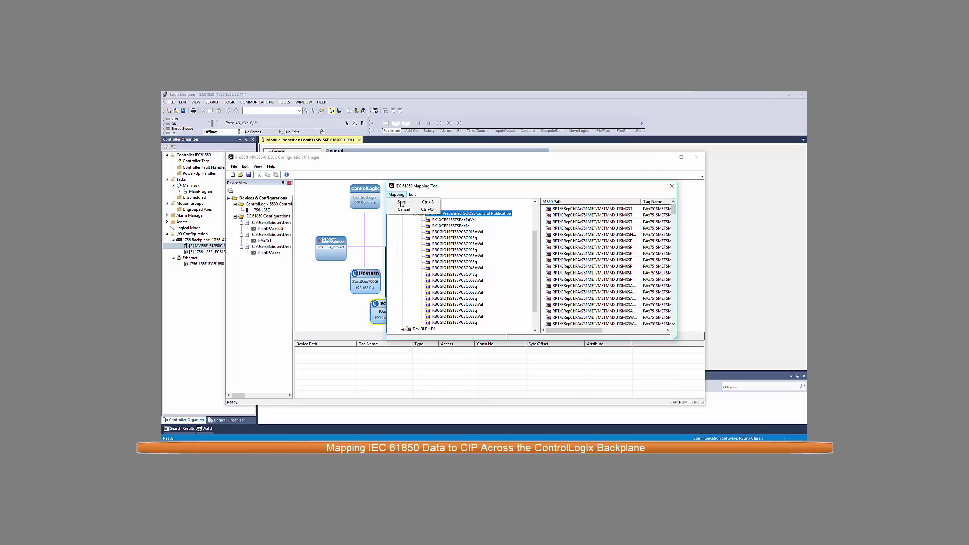
click(402, 202)
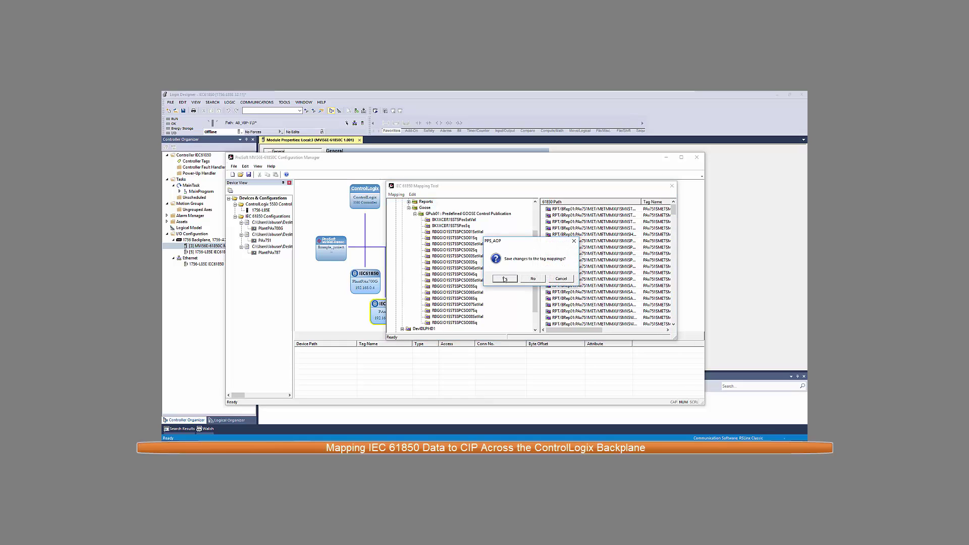
click(505, 279)
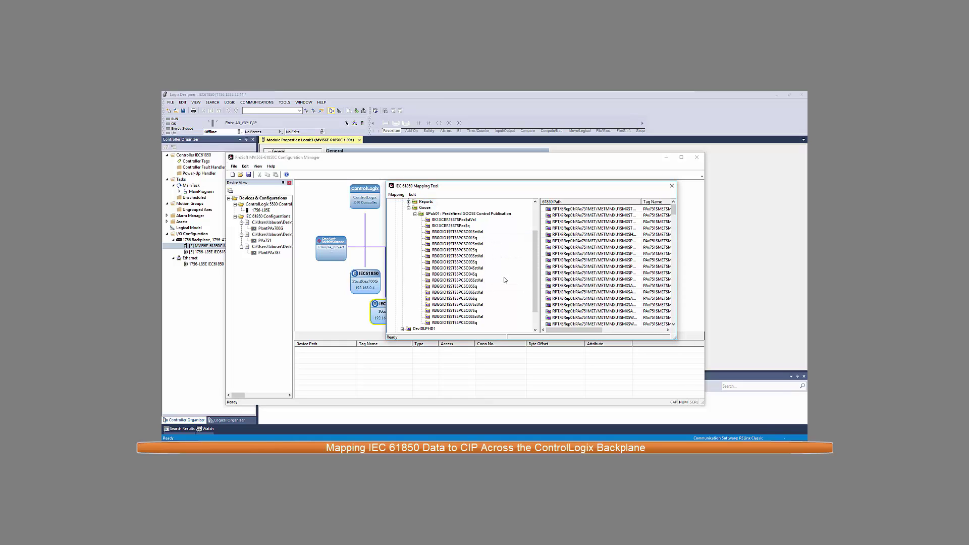
click(674, 194)
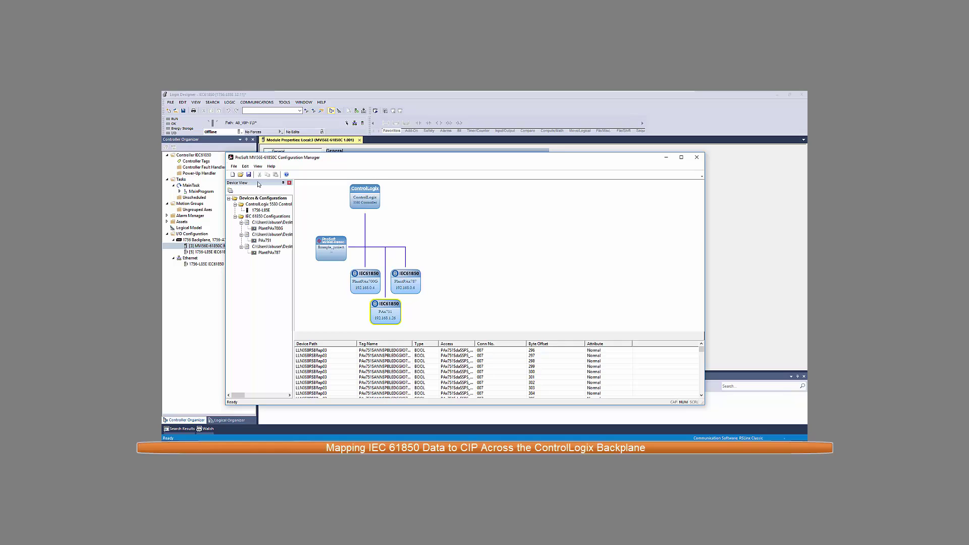
click(235, 167)
mouse_move(243, 168)
click(257, 166)
click(271, 167)
- Open the properties of the ProSoft module Example_project and review its IP address and gateway settings
click(340, 256)
double_click(339, 256)
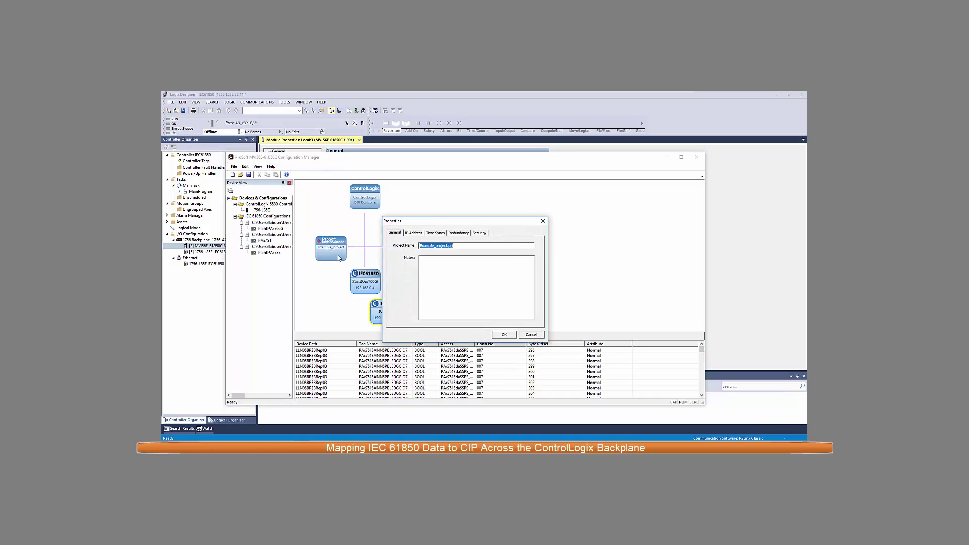
click(413, 233)
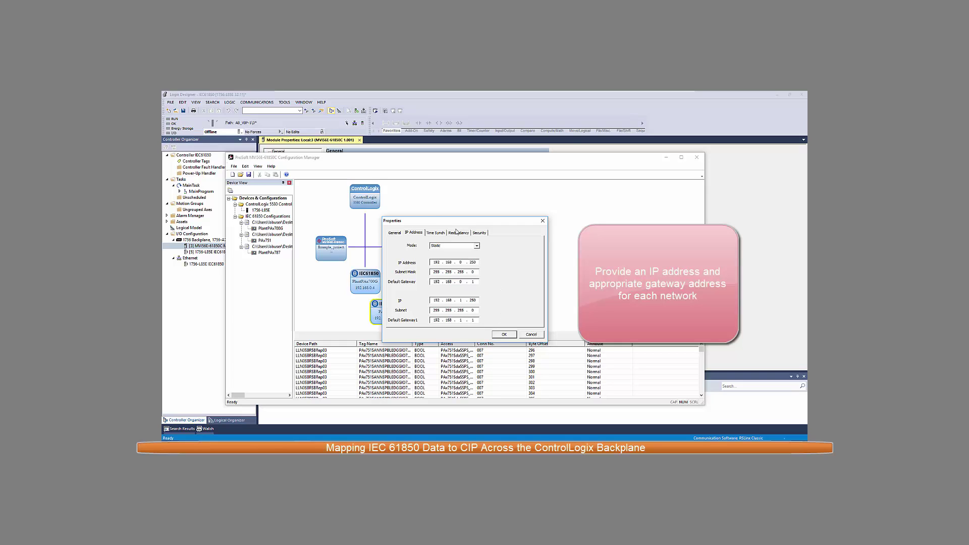
- Configure the module's time synchronization with CST for the backplane mode and PTP for the Ethernet mode
click(437, 234)
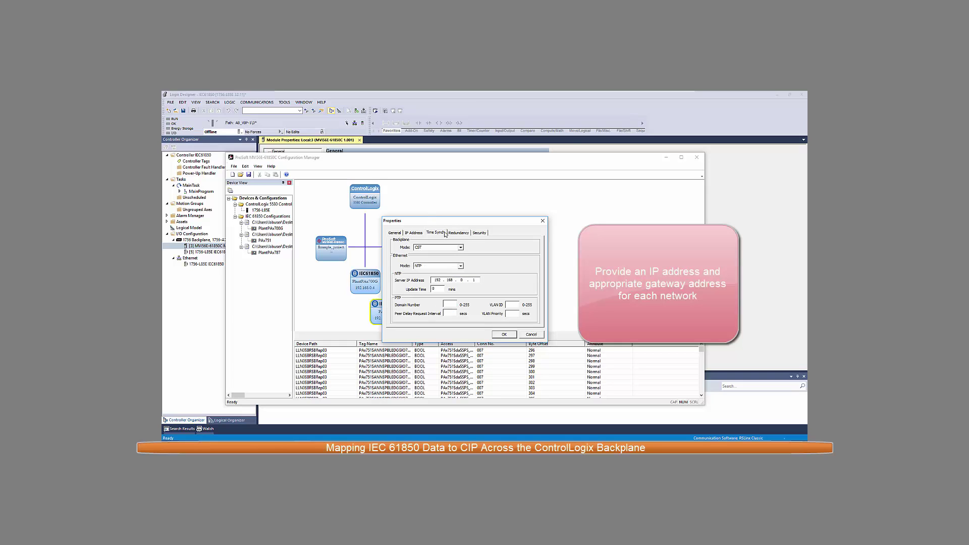
click(461, 247)
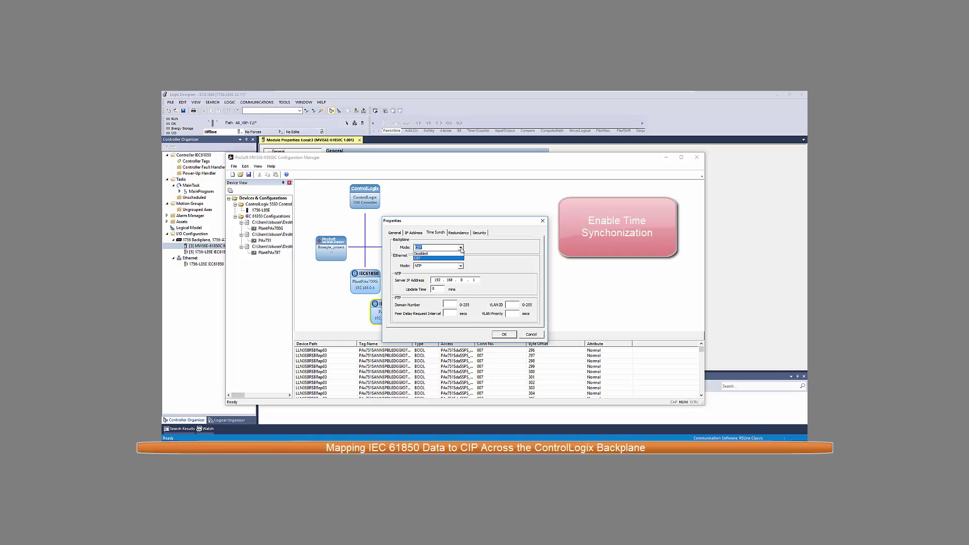
click(461, 255)
click(460, 248)
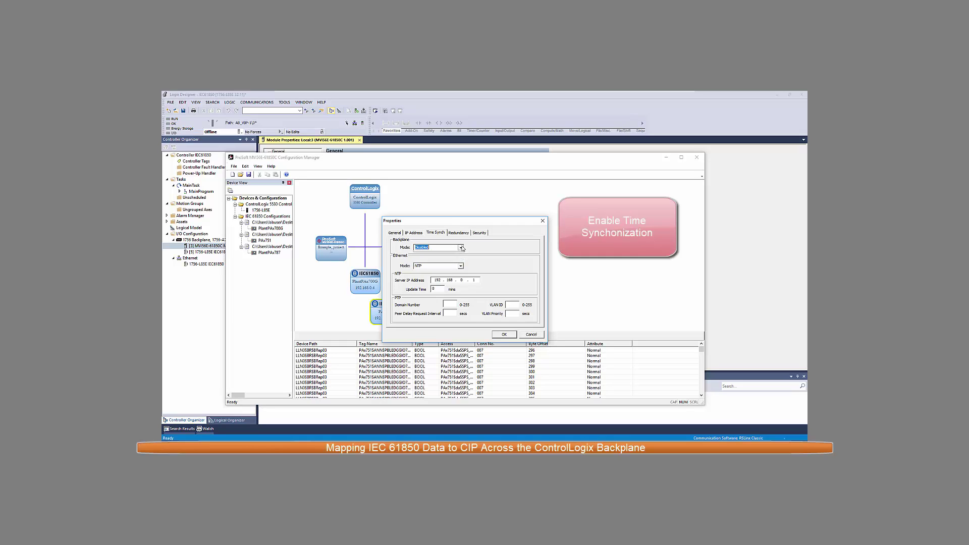
click(461, 258)
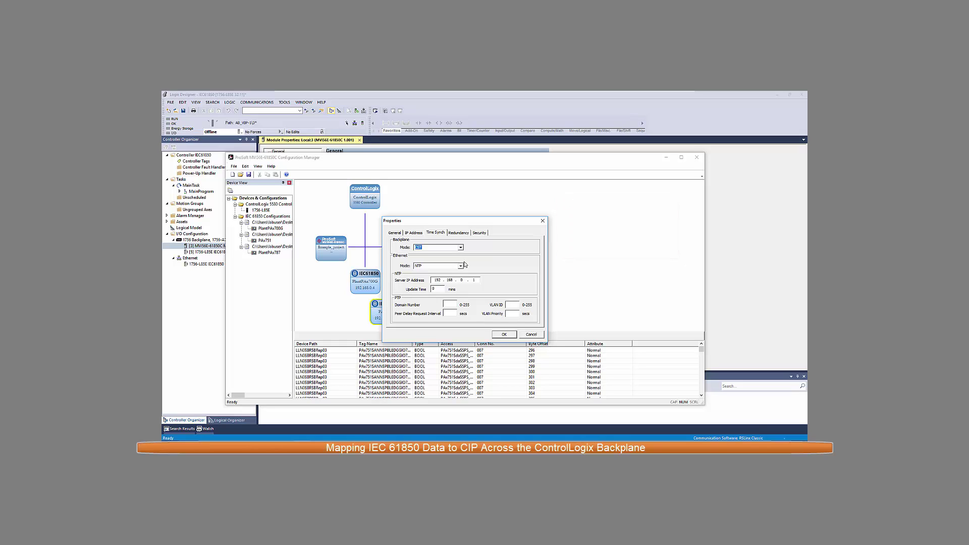
click(461, 266)
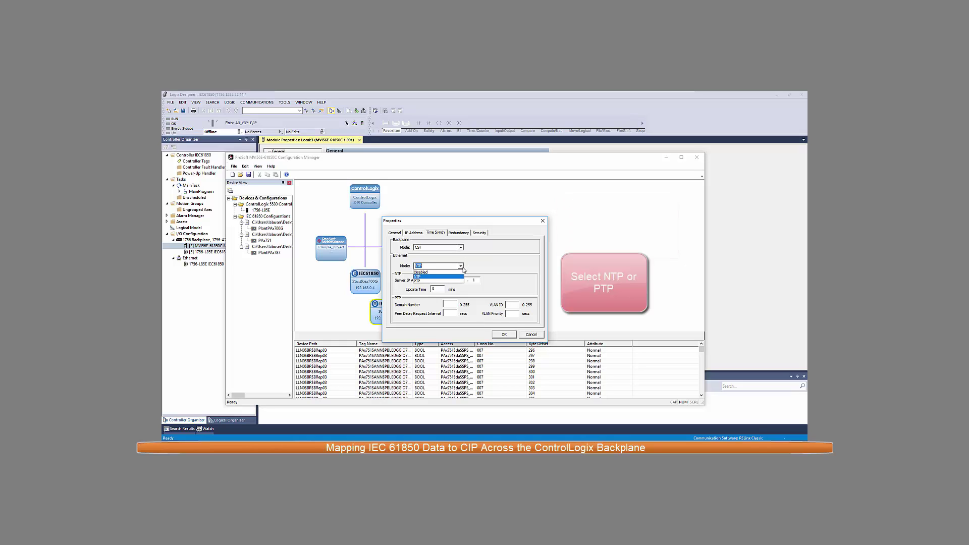
click(463, 281)
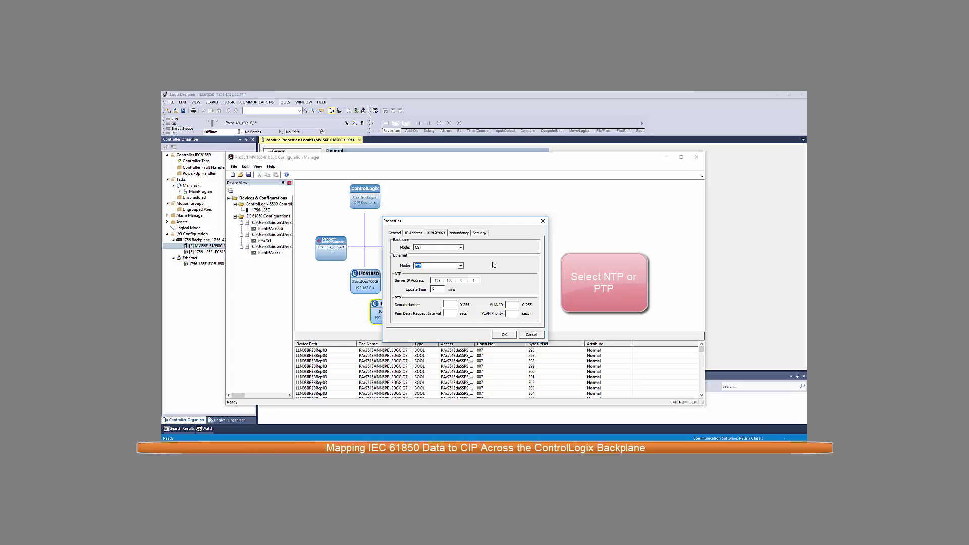
- Review the module's PRP redundancy and TLS security settings, and accept the properties
click(458, 233)
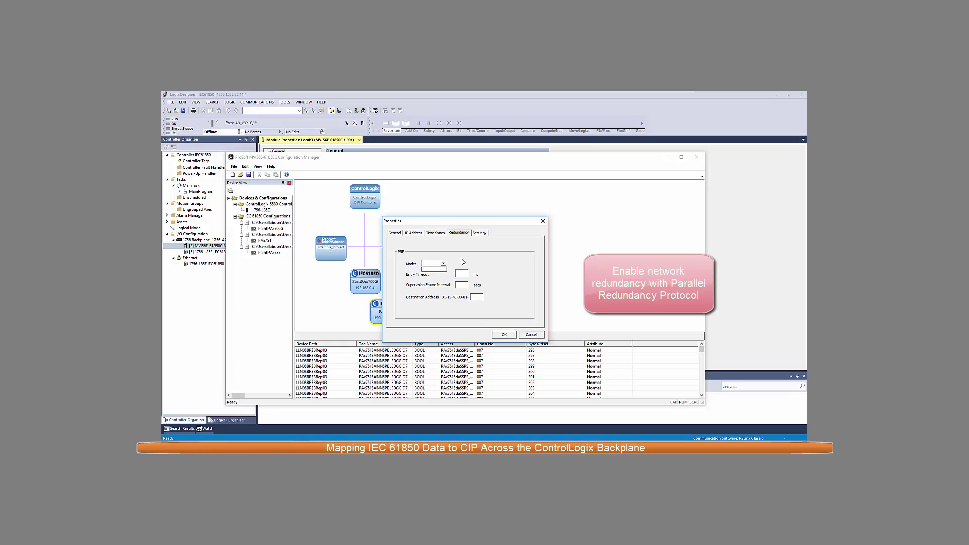
click(479, 233)
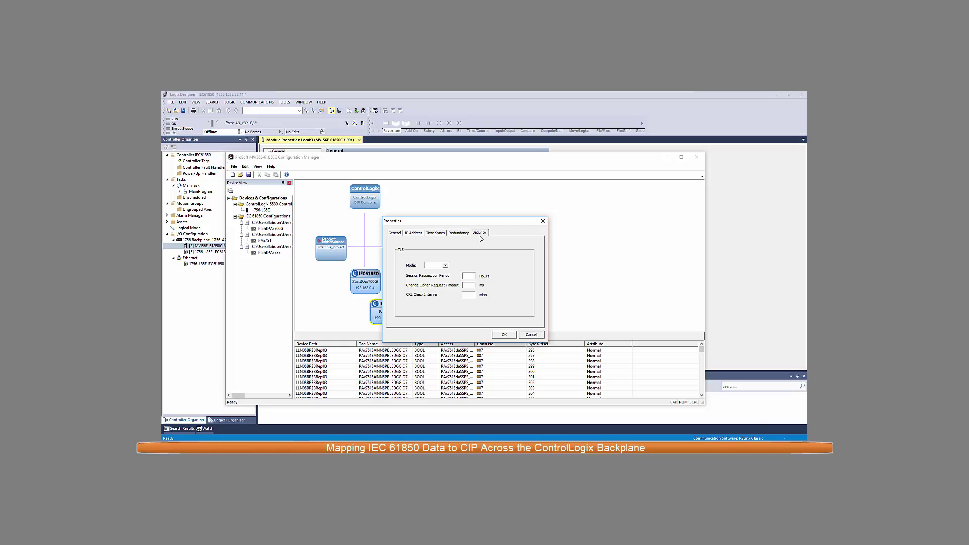
click(503, 334)
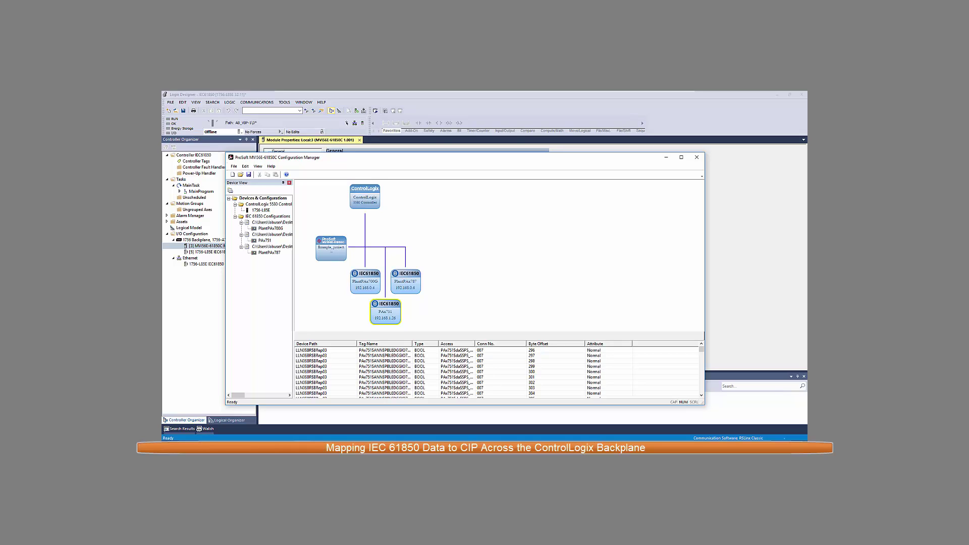
- Start exporting the configuration and save the project file as Example_project in the CID Files folder
click(235, 167)
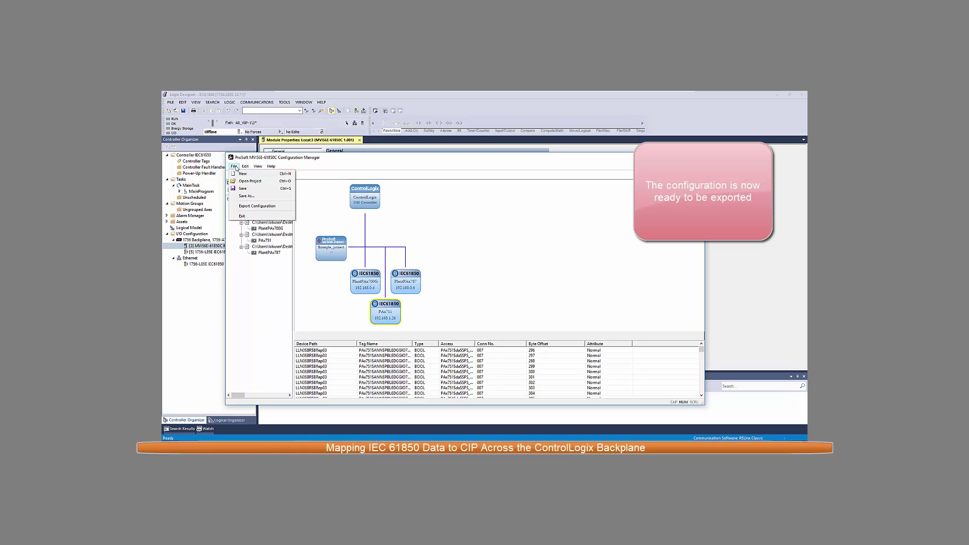
click(248, 207)
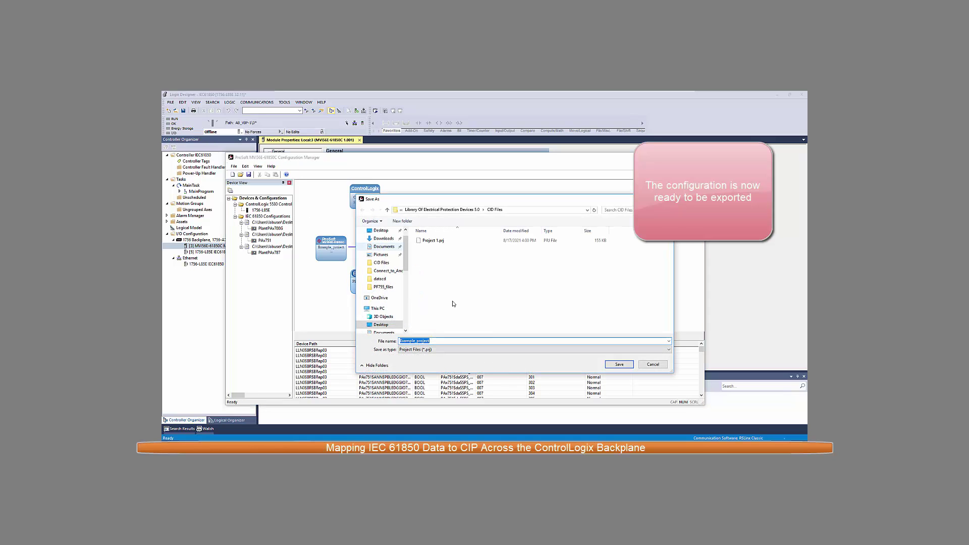
click(619, 364)
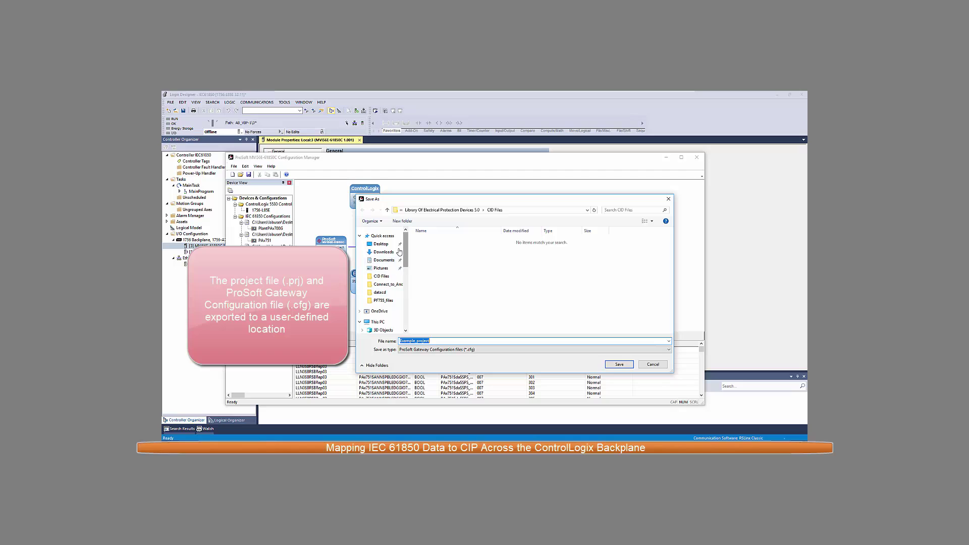
- Export the ProSoft Gateway Configuration file Example_project to the Desktop and accept the module definition
click(385, 245)
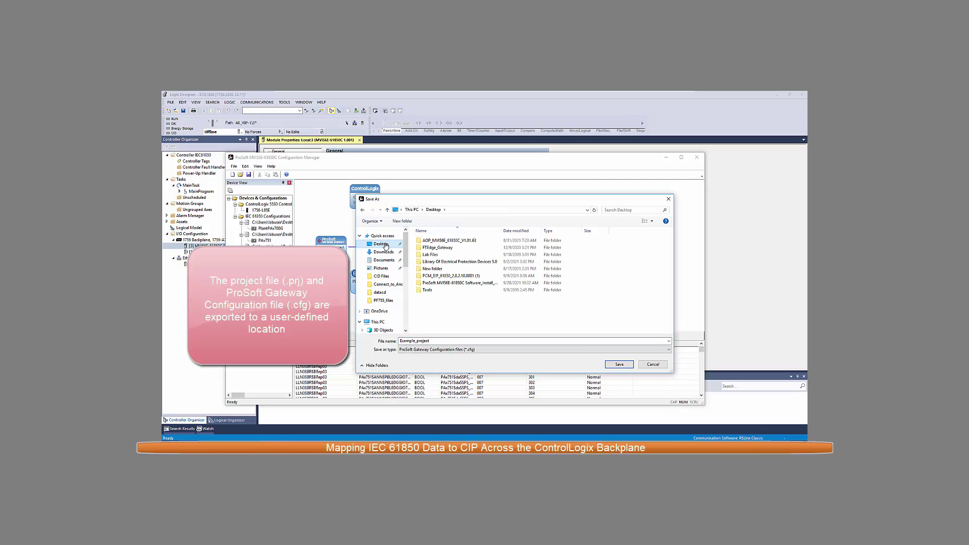
click(625, 366)
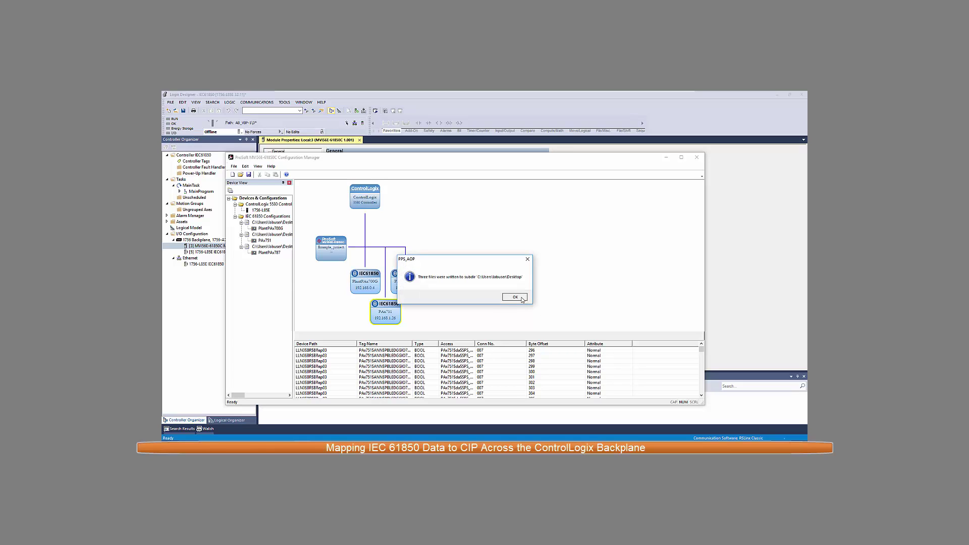
click(522, 300)
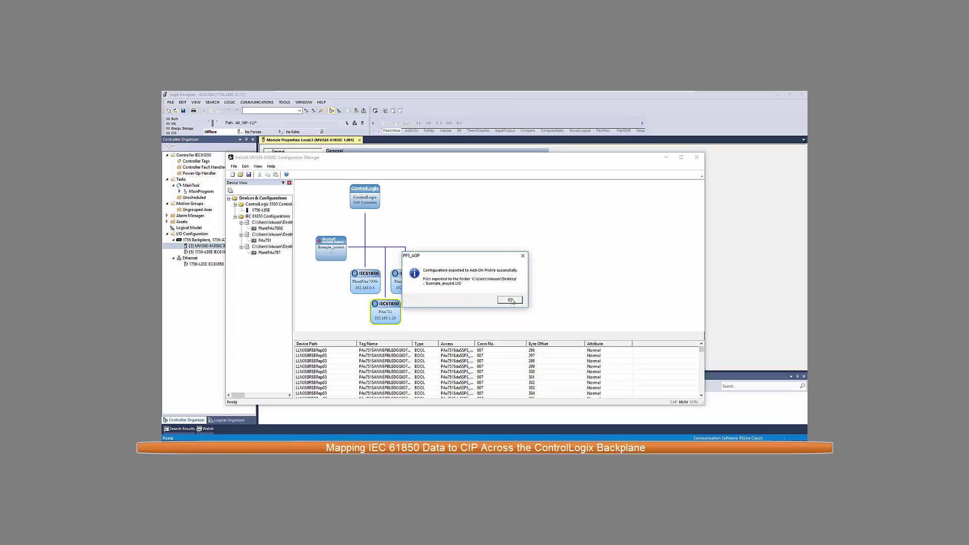
click(509, 300)
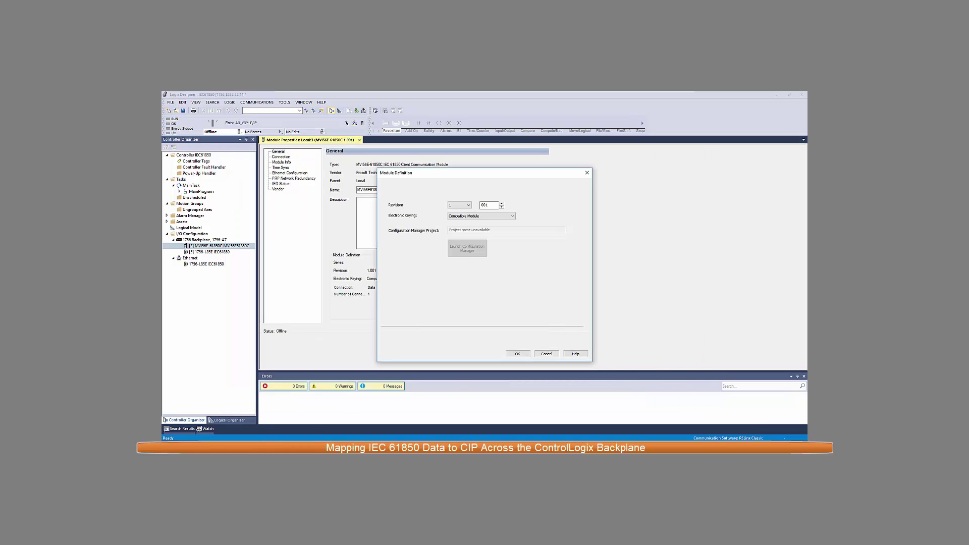
click(517, 355)
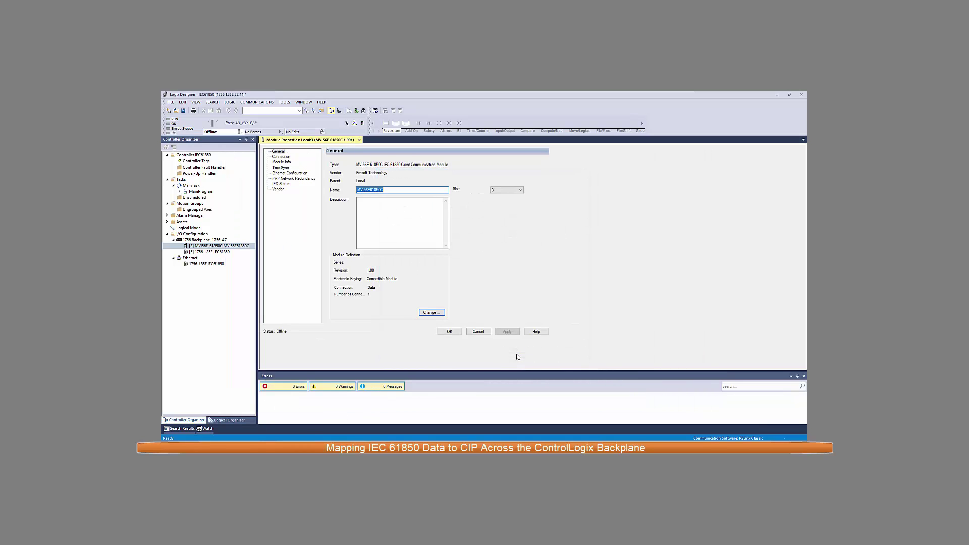
- Import the program file Example_project.L5X from the user's home folder into MainTask, accepting the import configuration that creates MVI56E61850C_Program
right_click(196, 186)
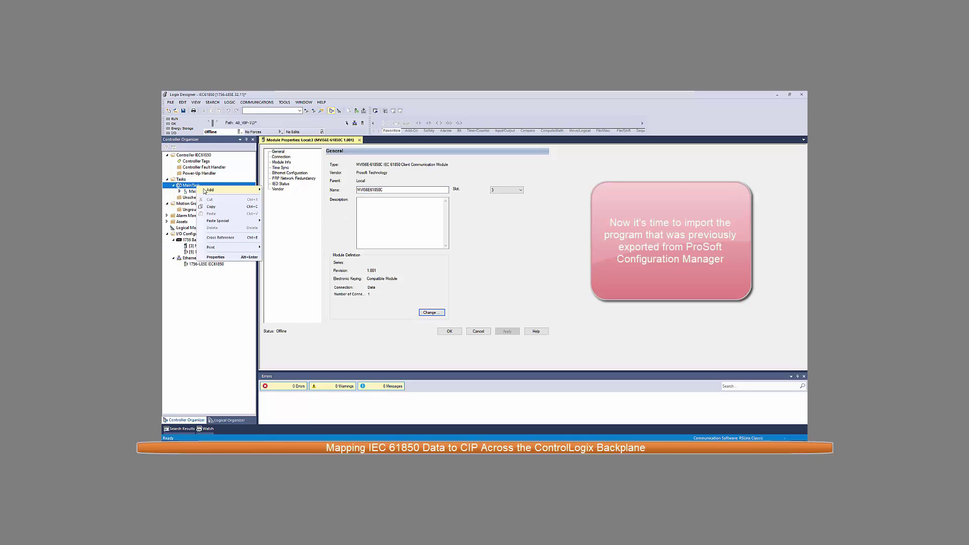
mouse_move(205, 191)
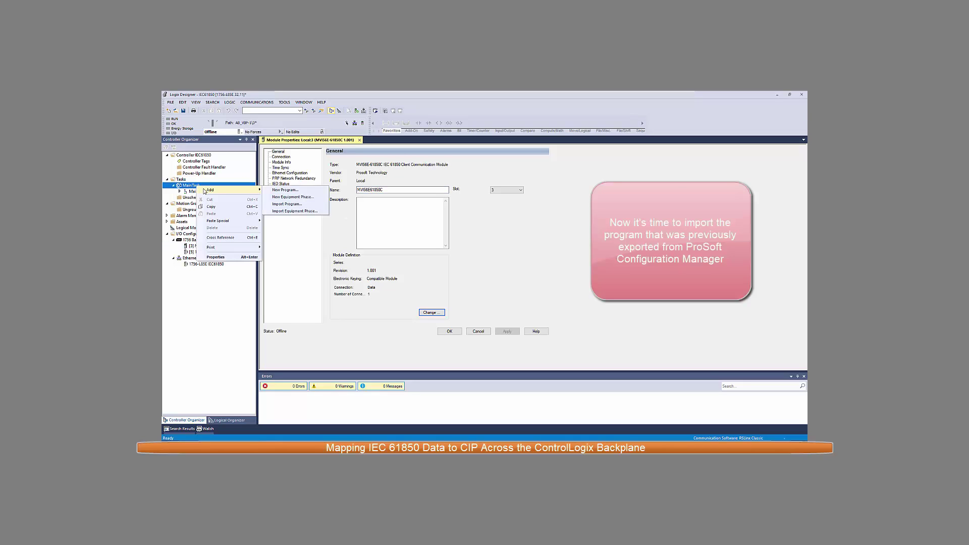
click(286, 204)
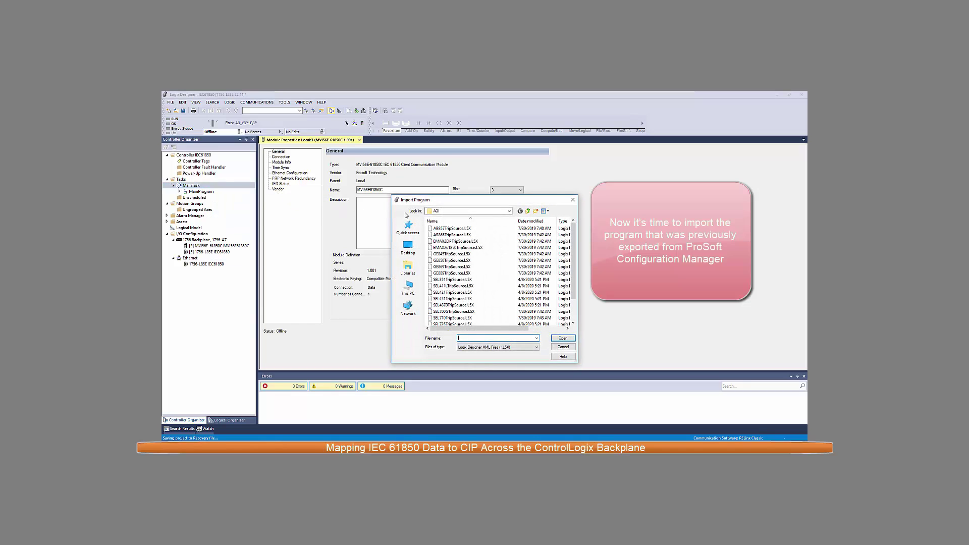
click(414, 252)
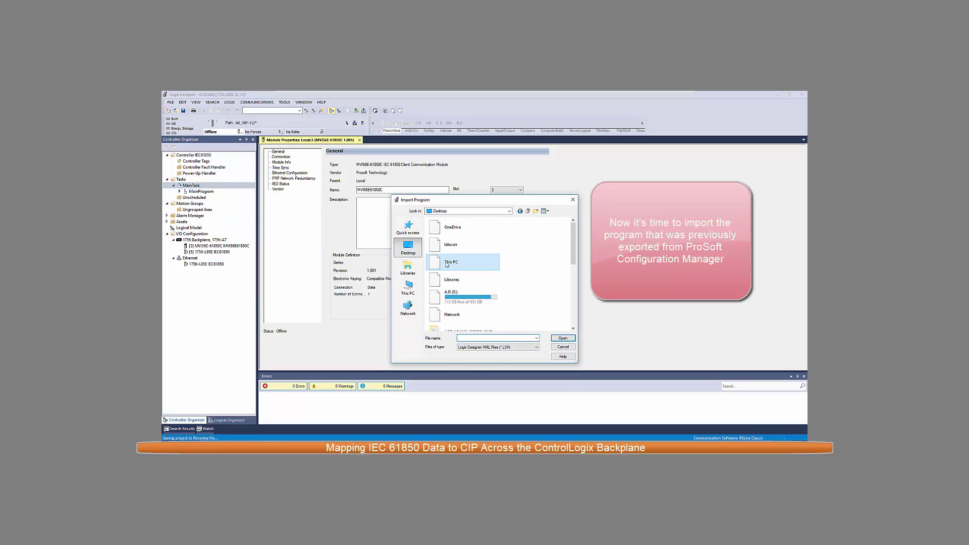
double_click(454, 245)
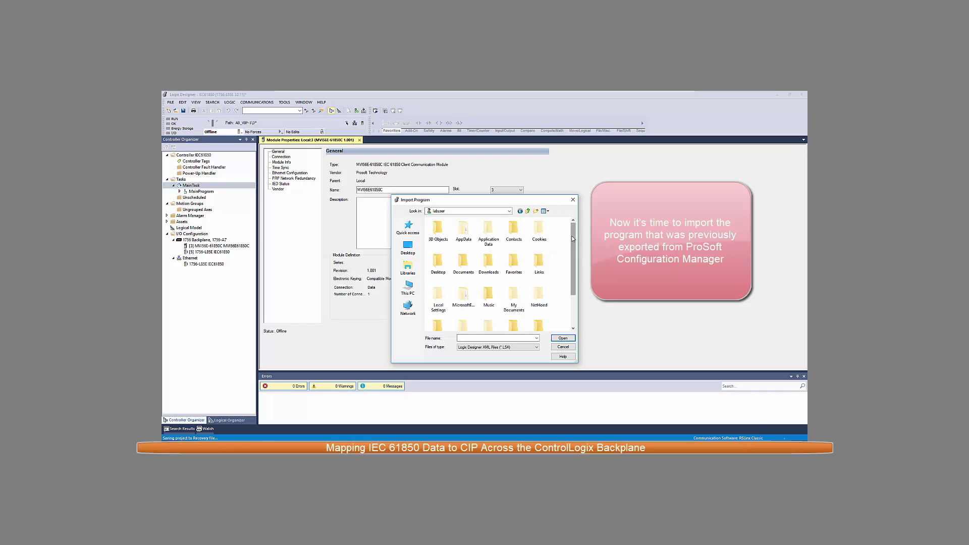
drag(572, 251, 572, 286)
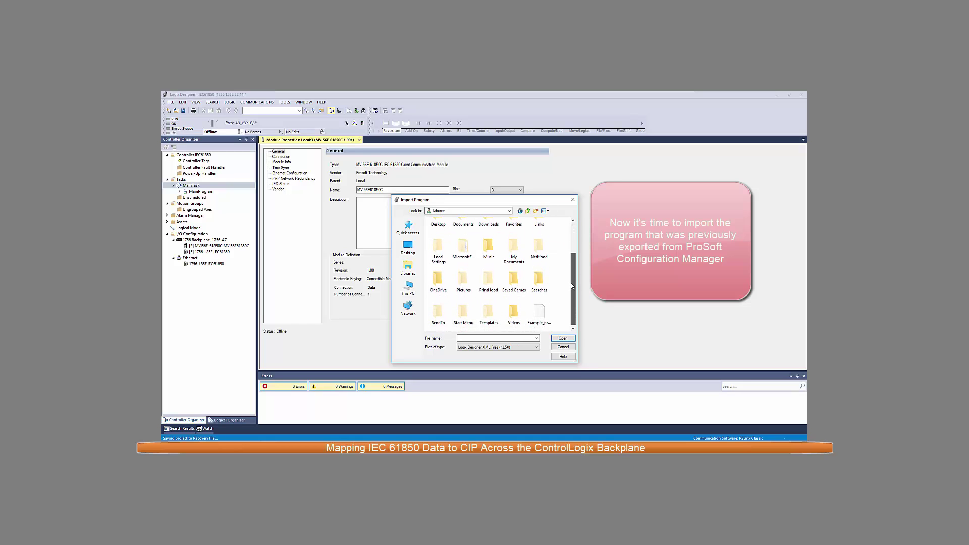
click(539, 313)
click(563, 339)
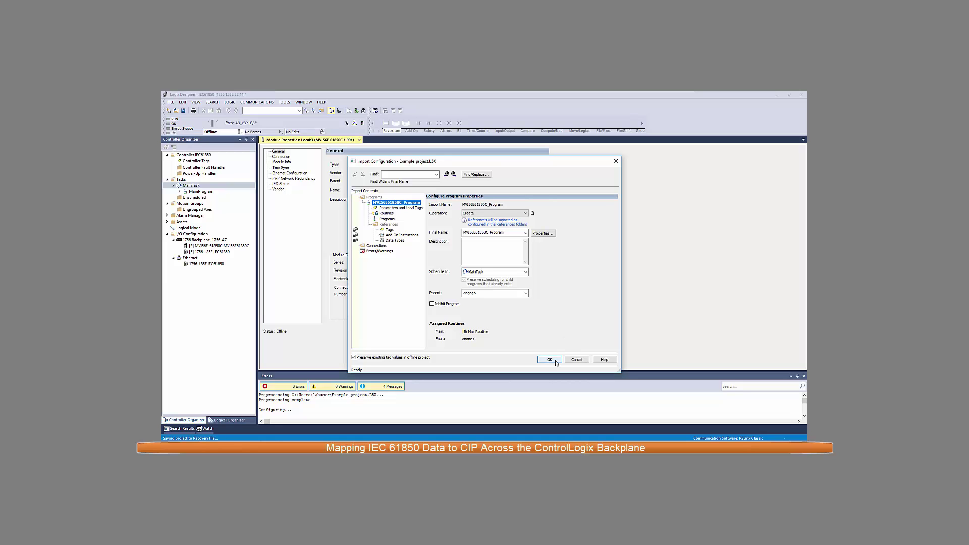
click(550, 360)
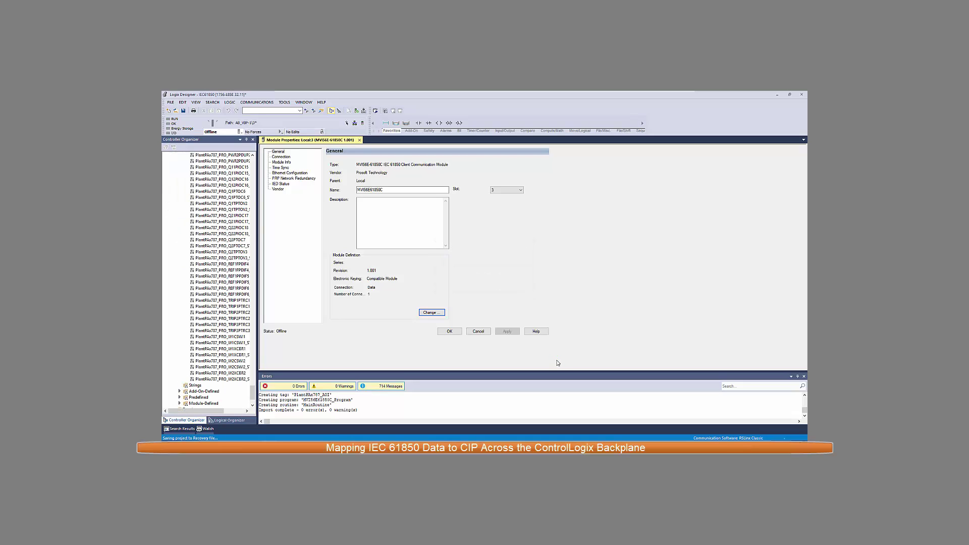
- Open the Controller Tags of the IEC61850 controller to examine the imported tags
drag(252, 394, 252, 221)
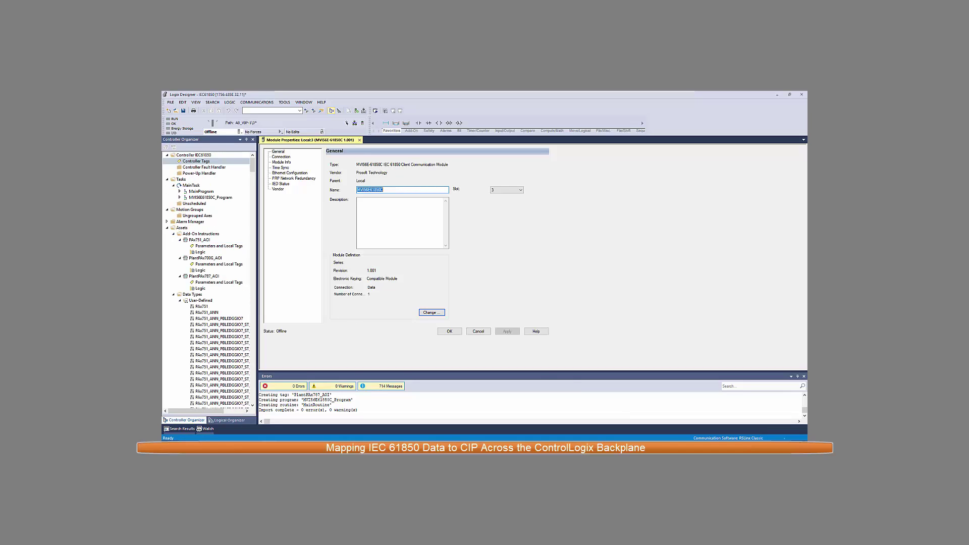
double_click(196, 162)
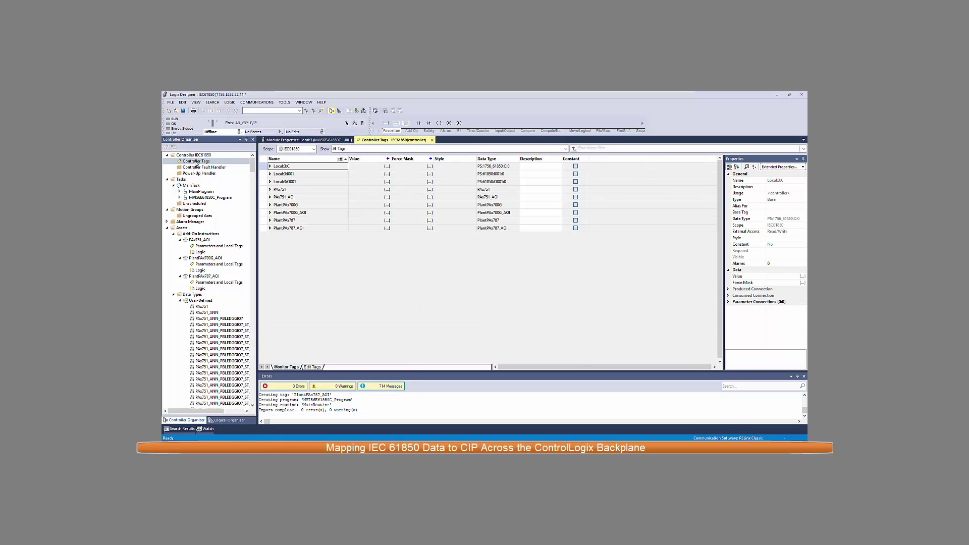